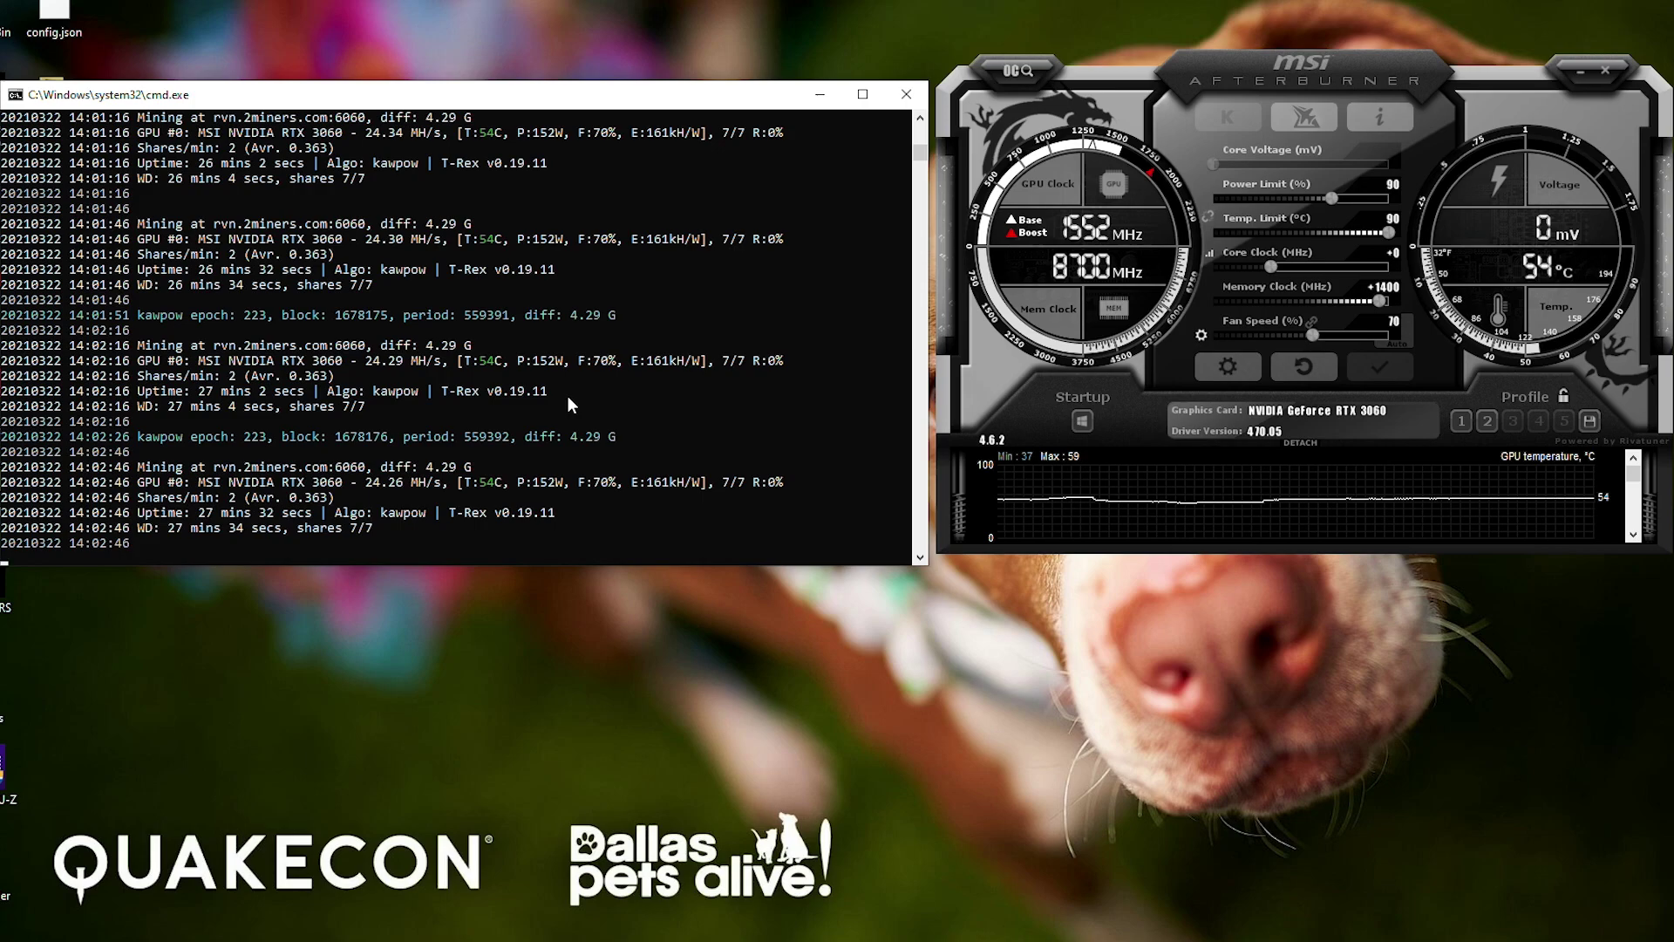
Stop the running T-Rex mining batch job and apply saved overclock profile 1 to the RTX 3060
key("ctrl+c")
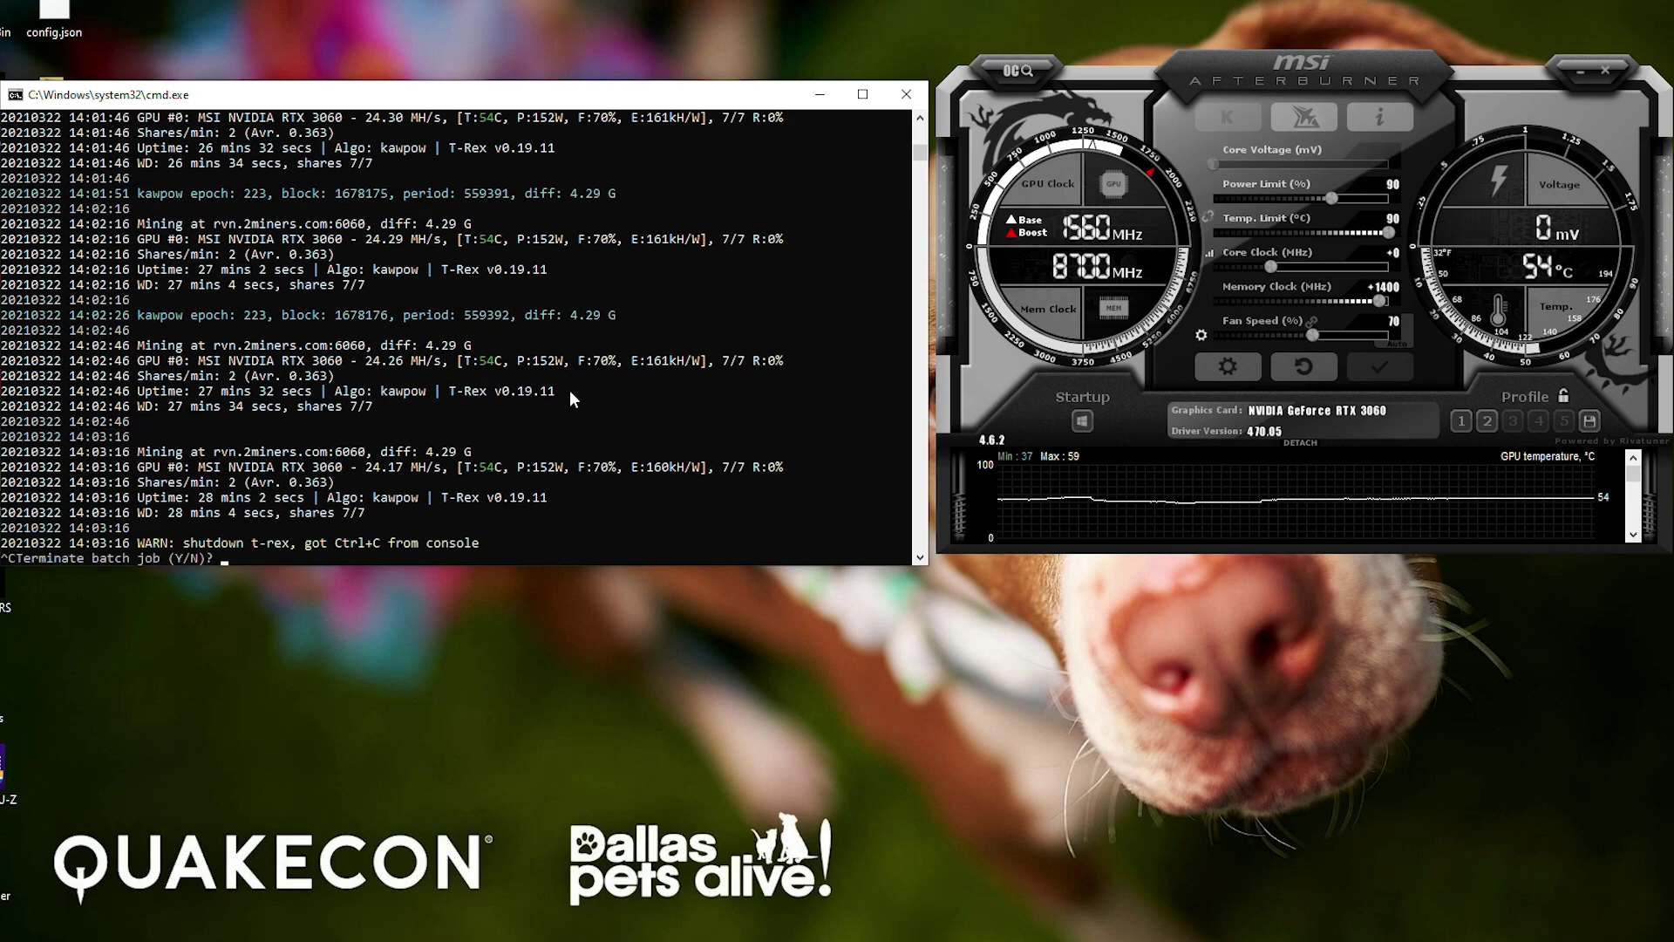
key("y")
left_click(1461, 421)
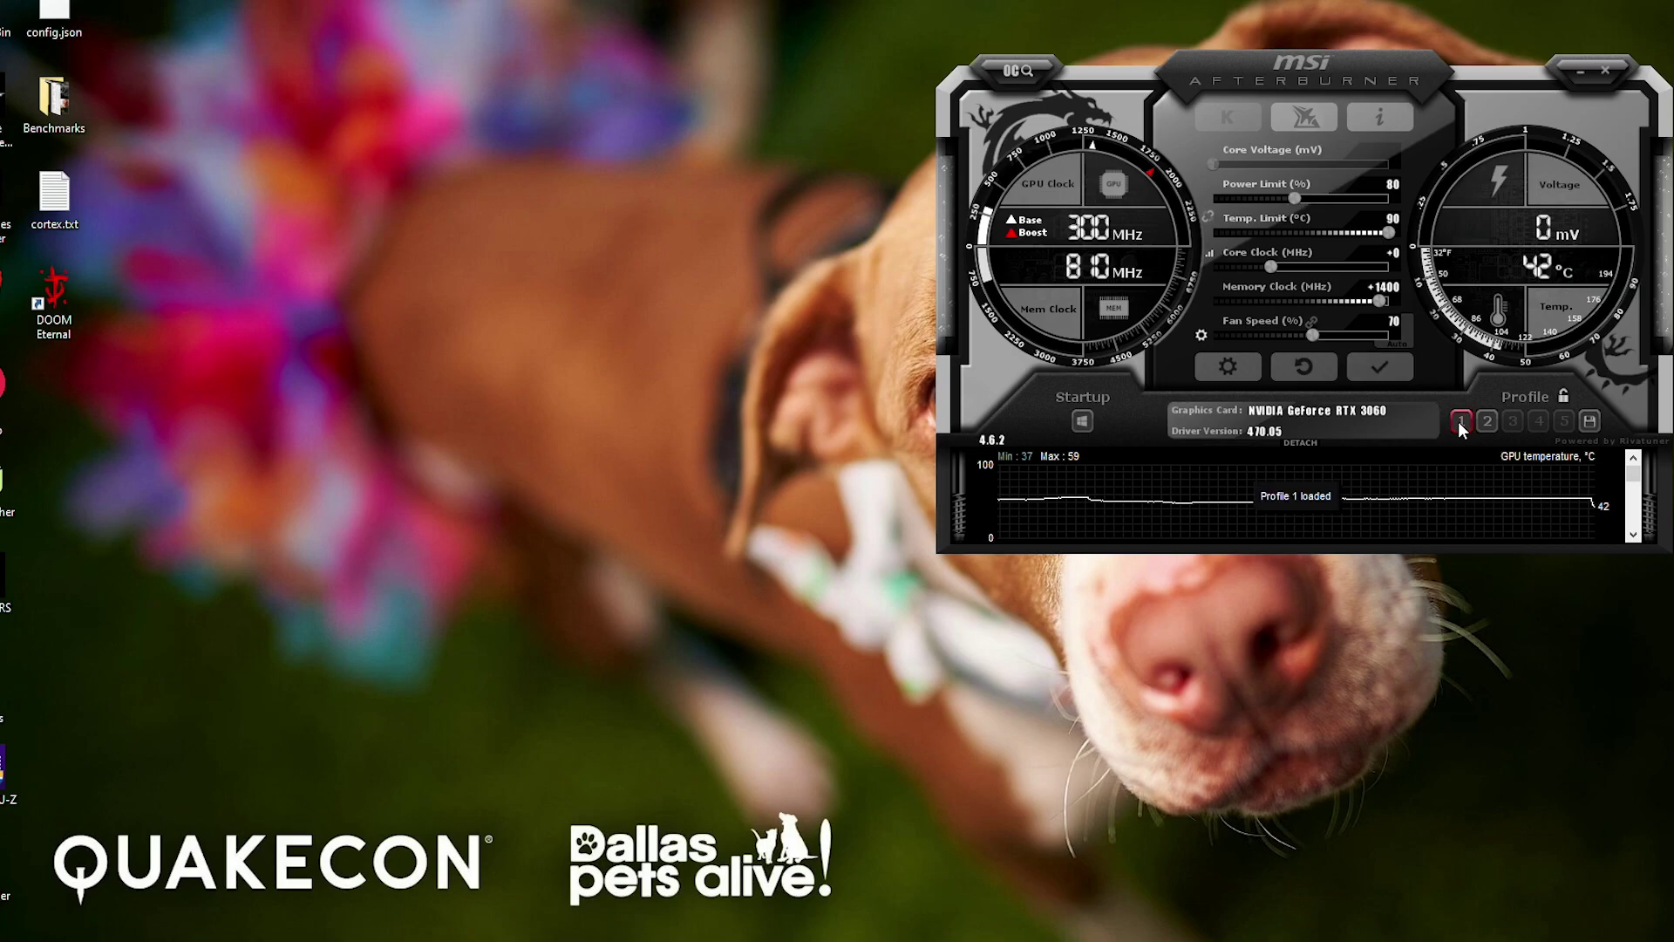
left_click(1389, 365)
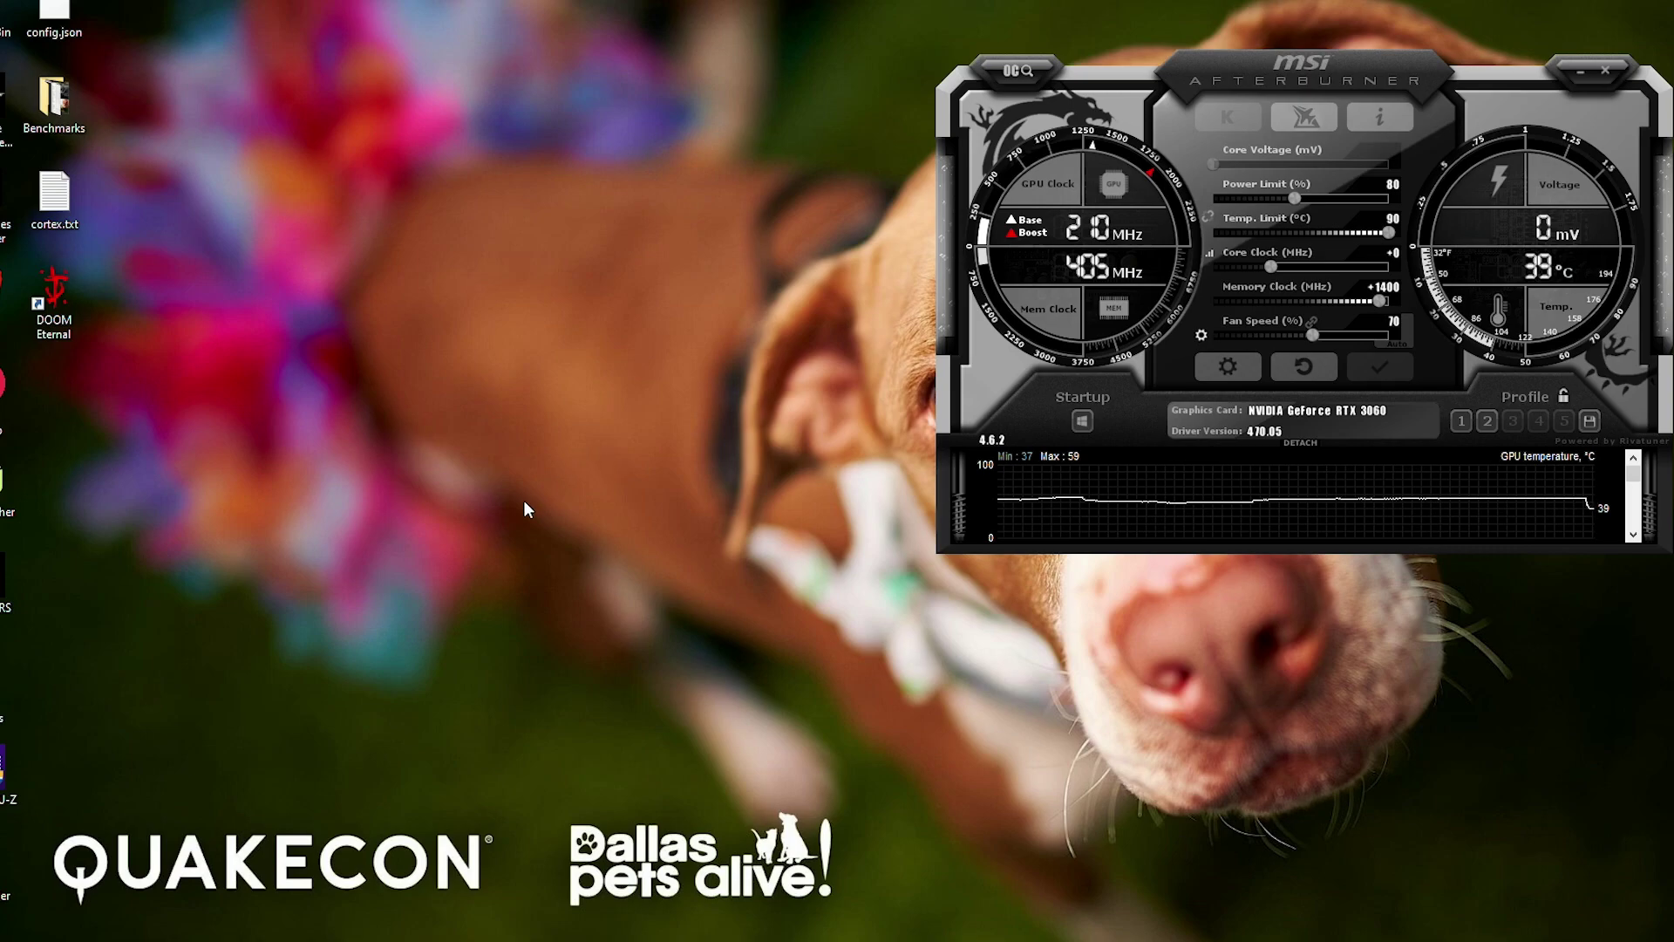
Launch ETH-ethermine.bat from the Miners\Trex folder on the GAEMS (E:) drive and minimize the folder window
left_click(414, 918)
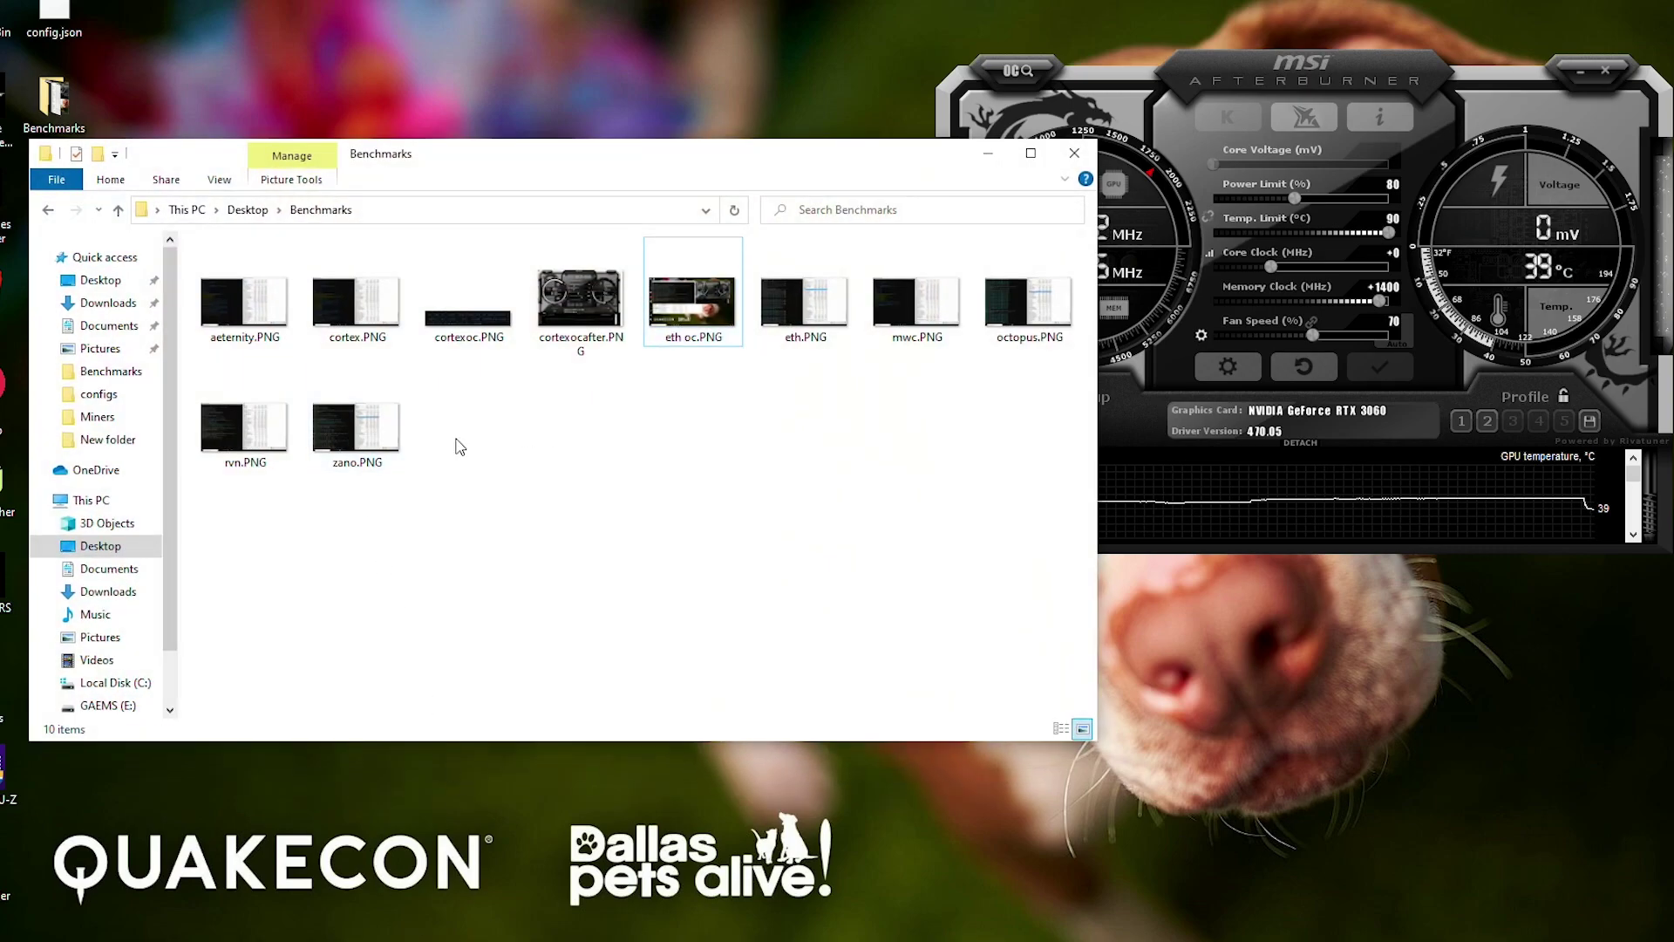
left_click(107, 705)
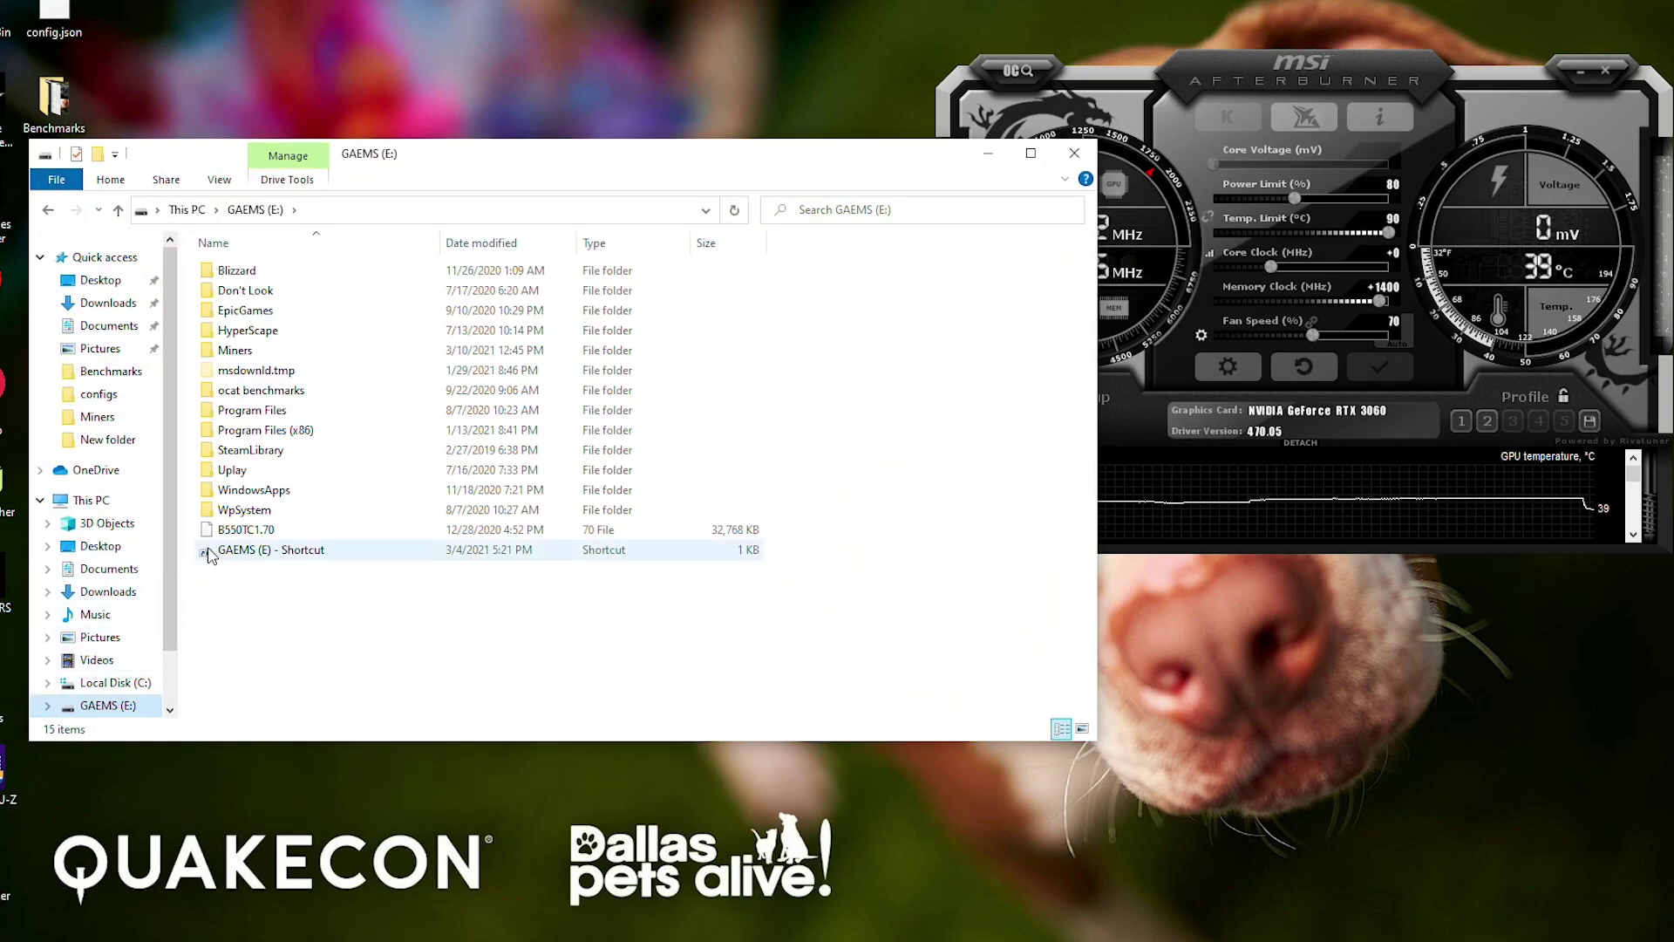
double_click(249, 350)
left_click(246, 431)
double_click(246, 431)
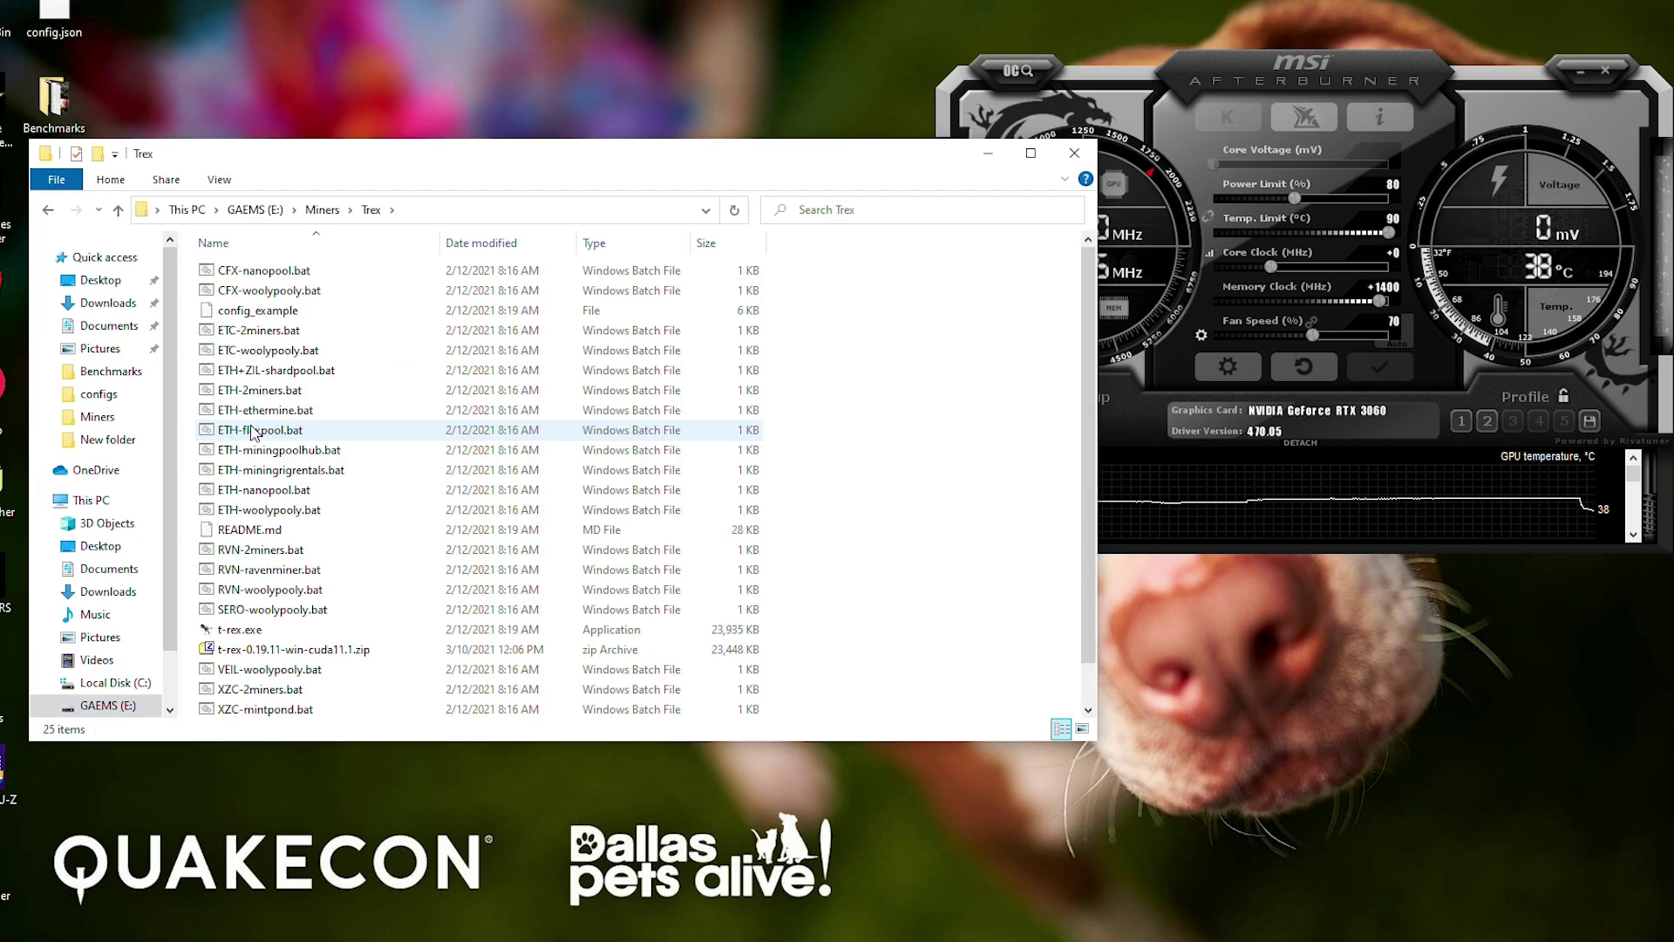
scroll(310, 531, "up", 1)
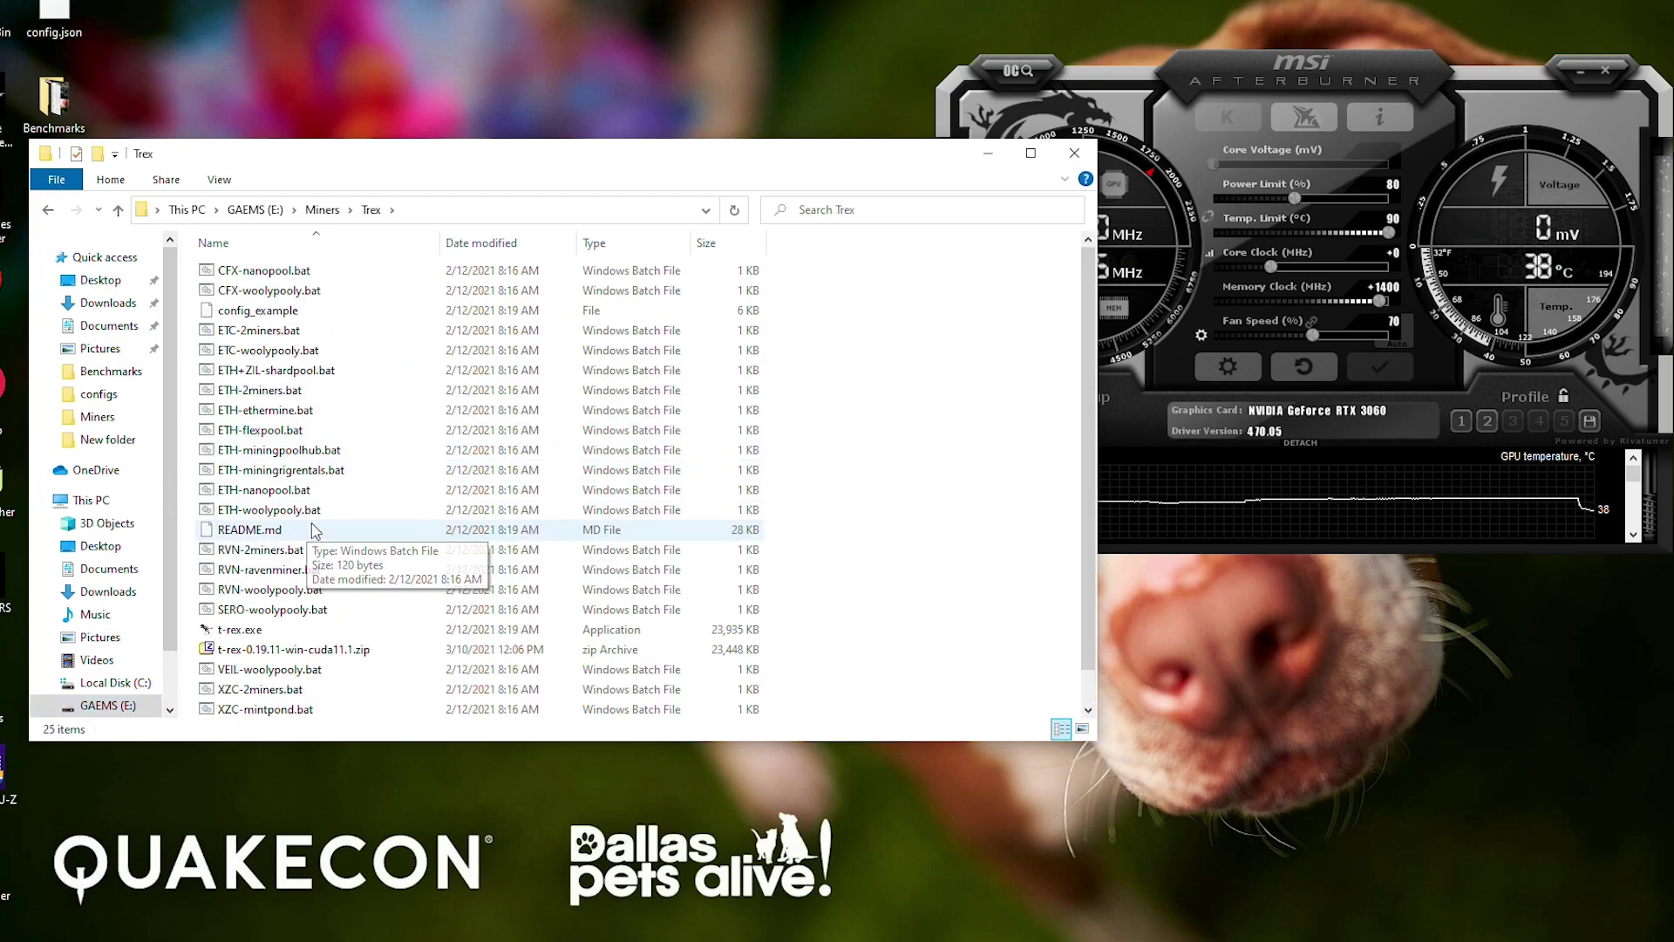
double_click(409, 410)
left_click_drag(420, 218, 258, 122)
left_click(987, 153)
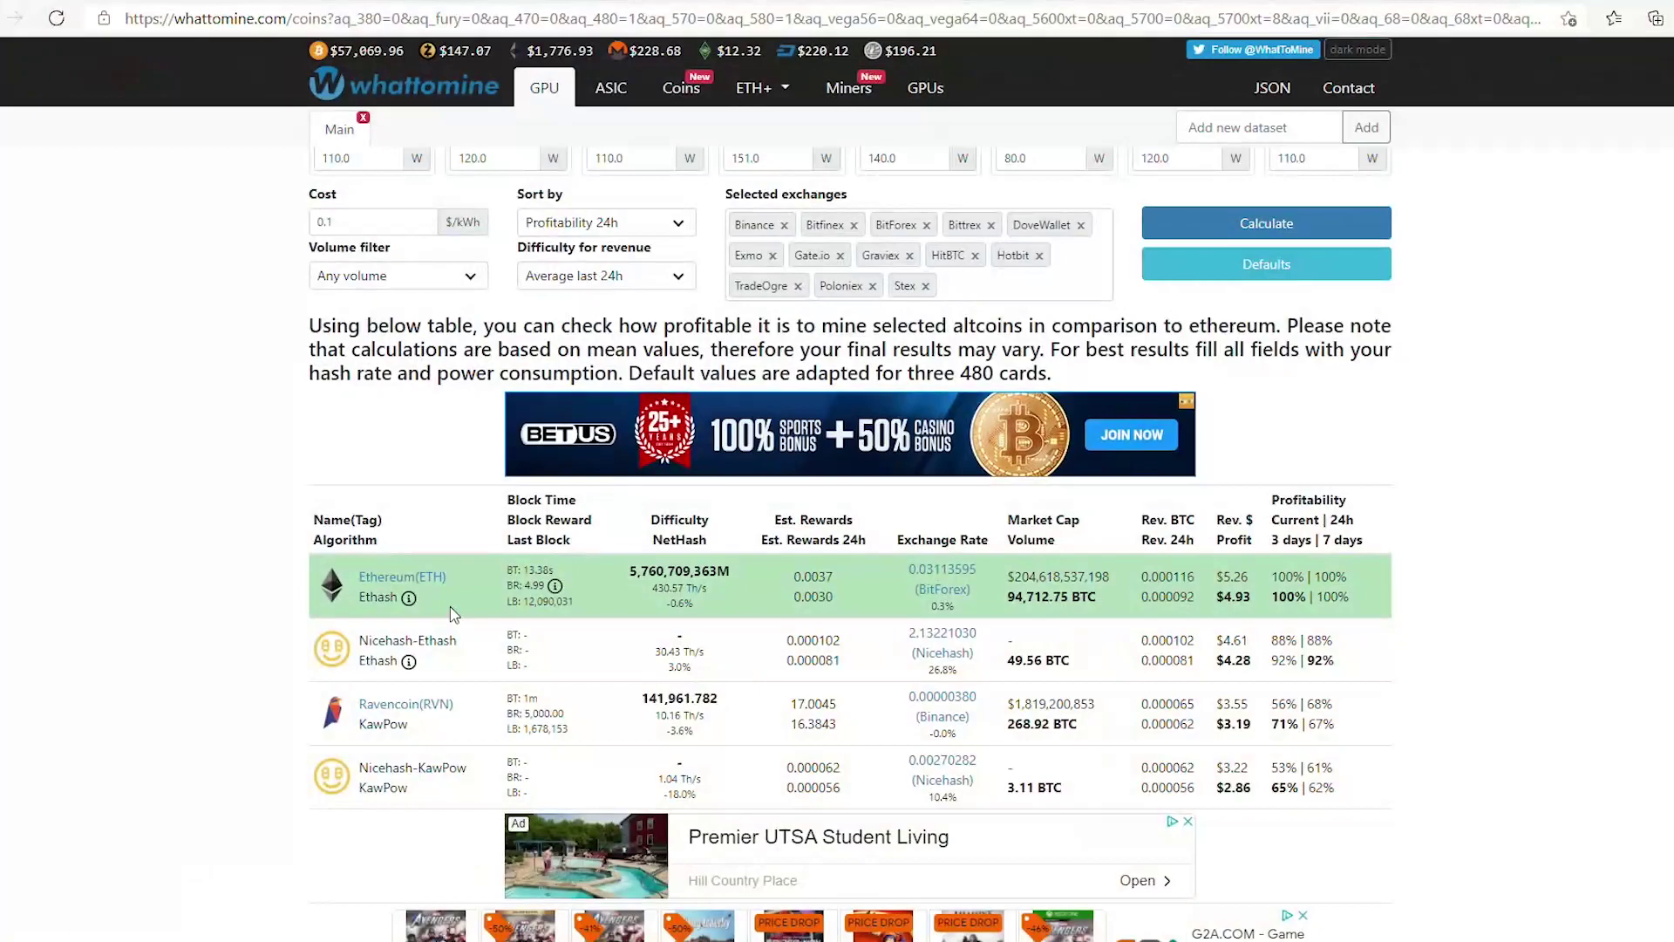
Examine the WhatToMine Ethash and KawPow hash rates and power figures against the profitability of Ethereum and Ravencoin
scroll(247, 538, "up", 5)
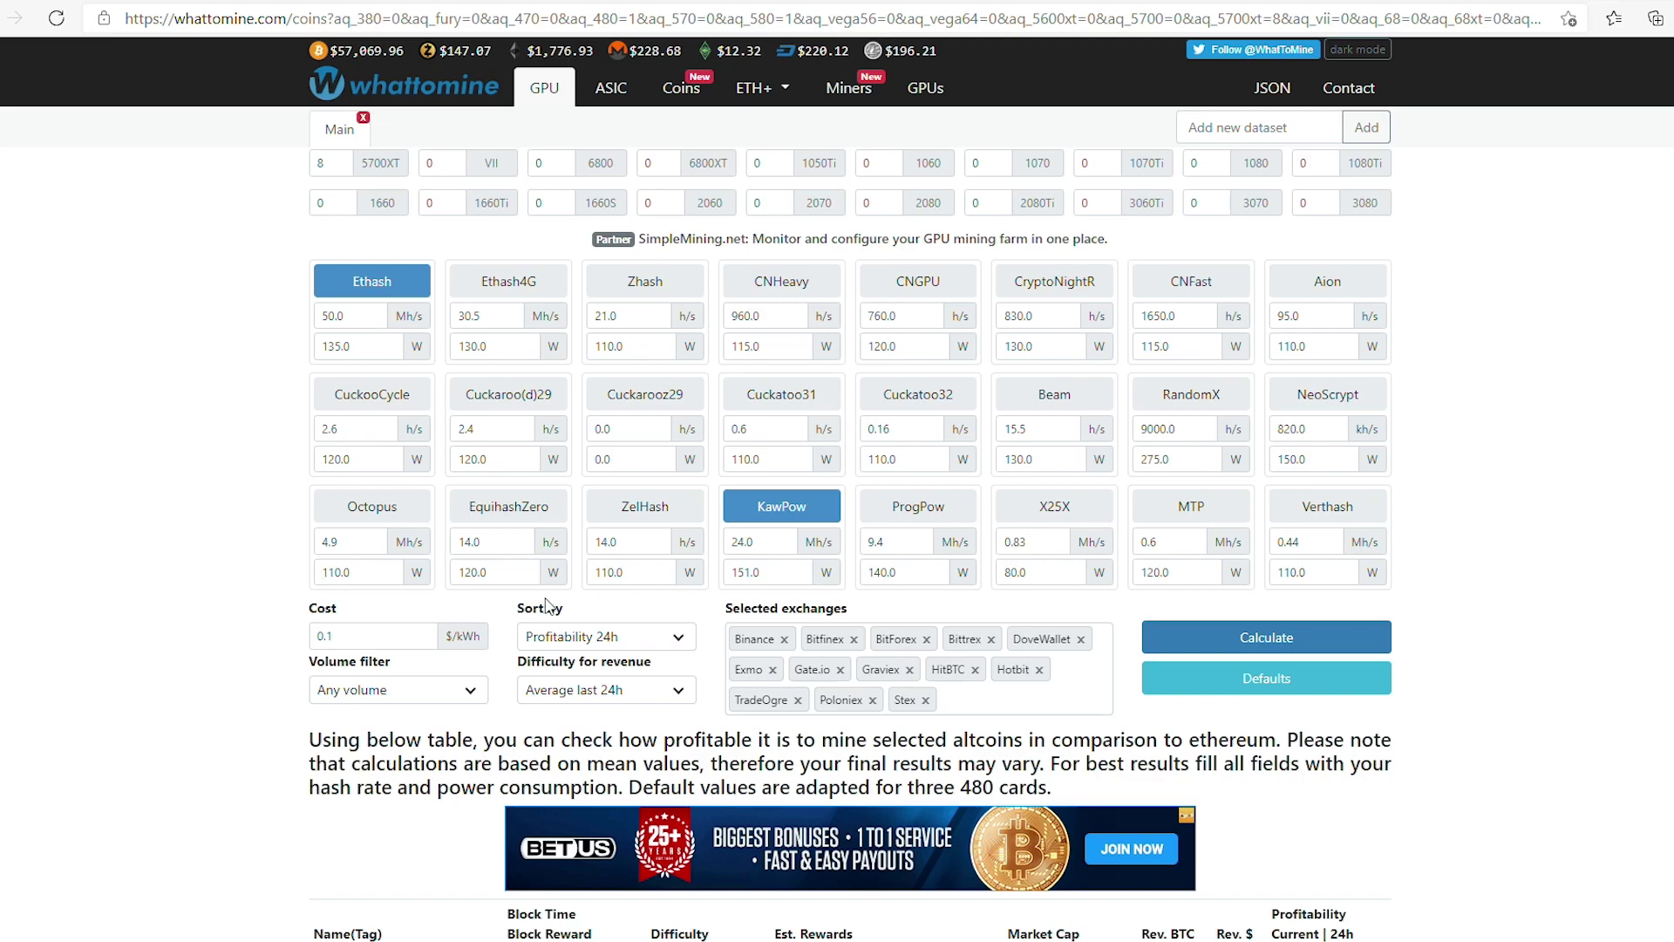
scroll(545, 606, "down", 3)
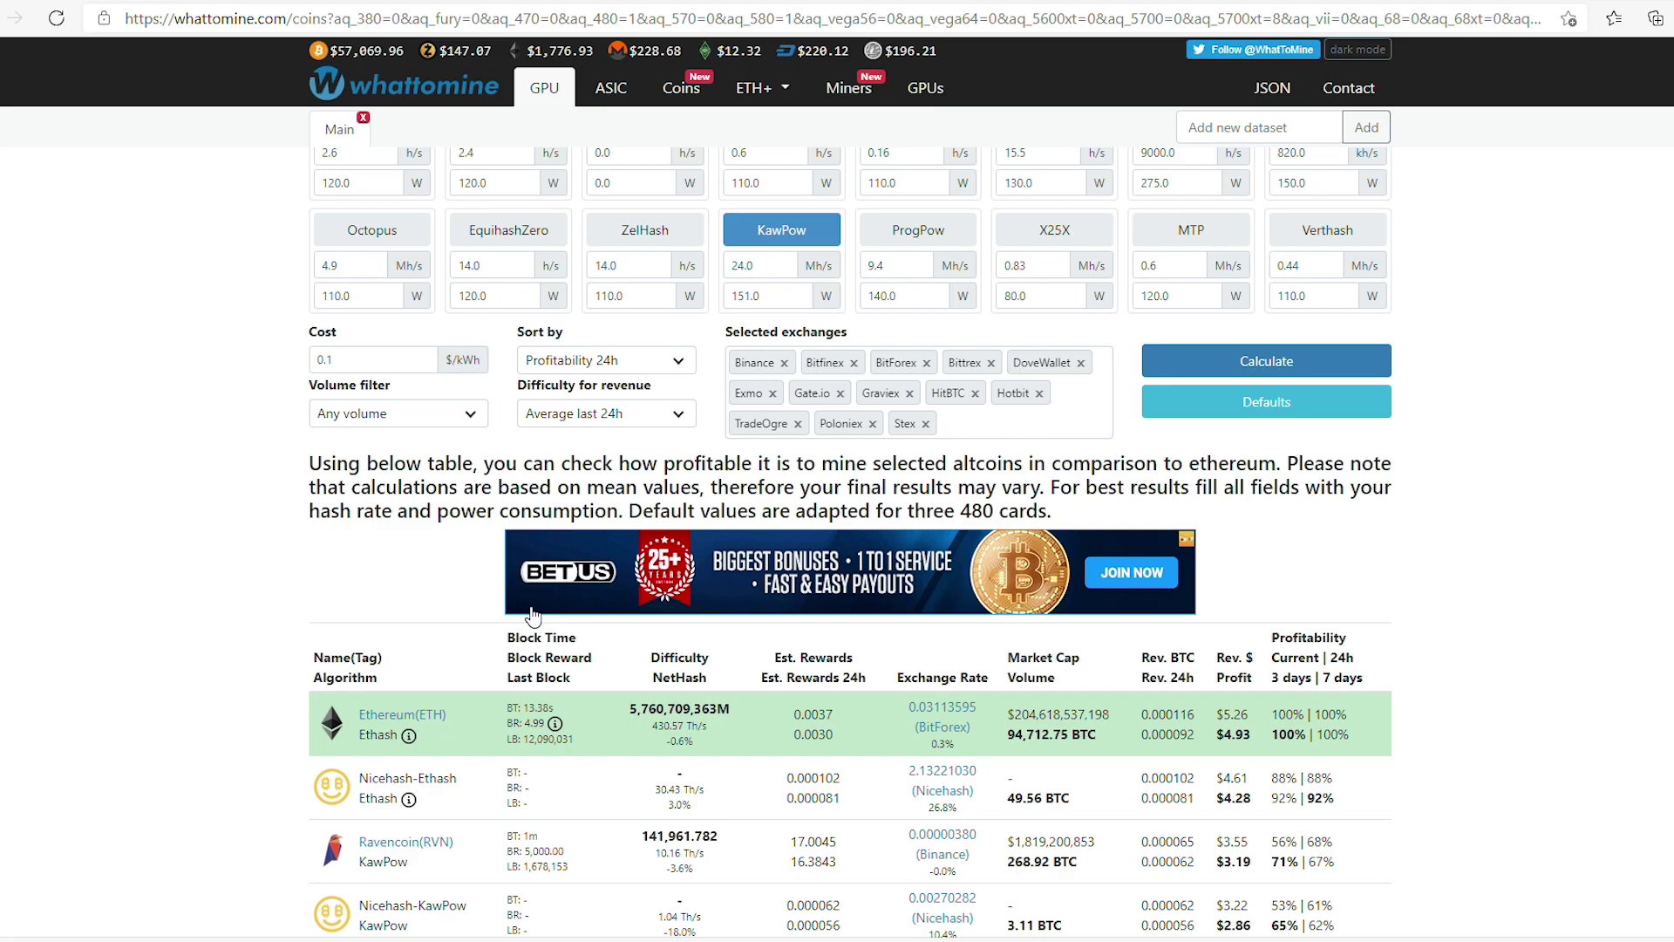
scroll(540, 624, "down", 2)
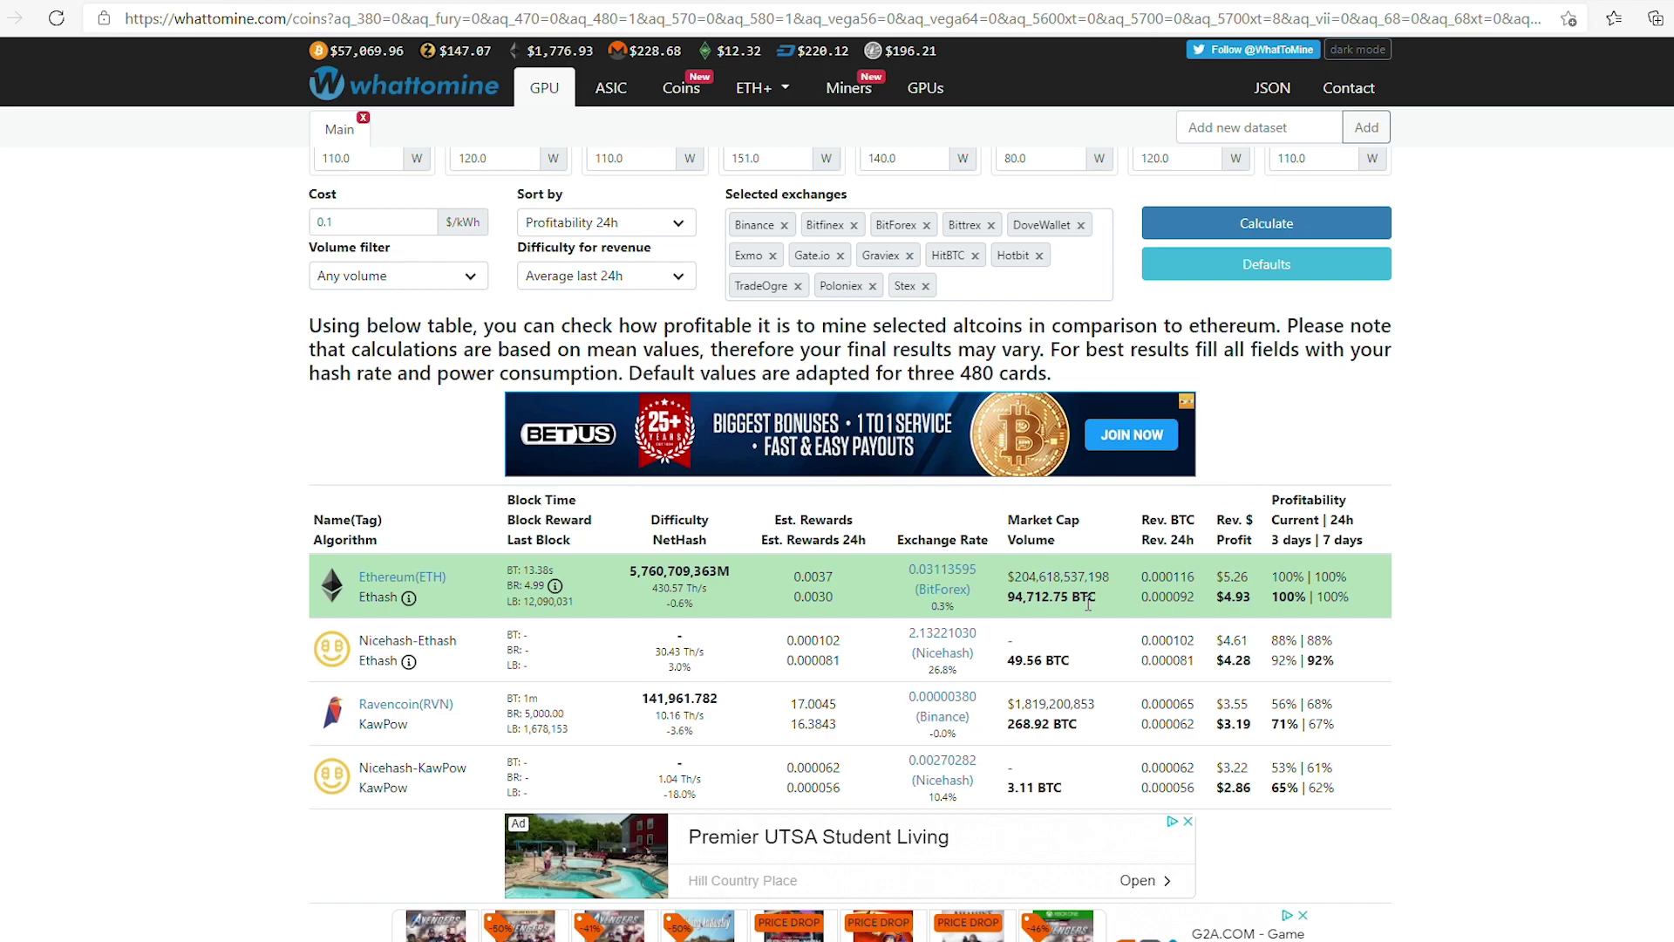
scroll(1103, 602, "down", 2)
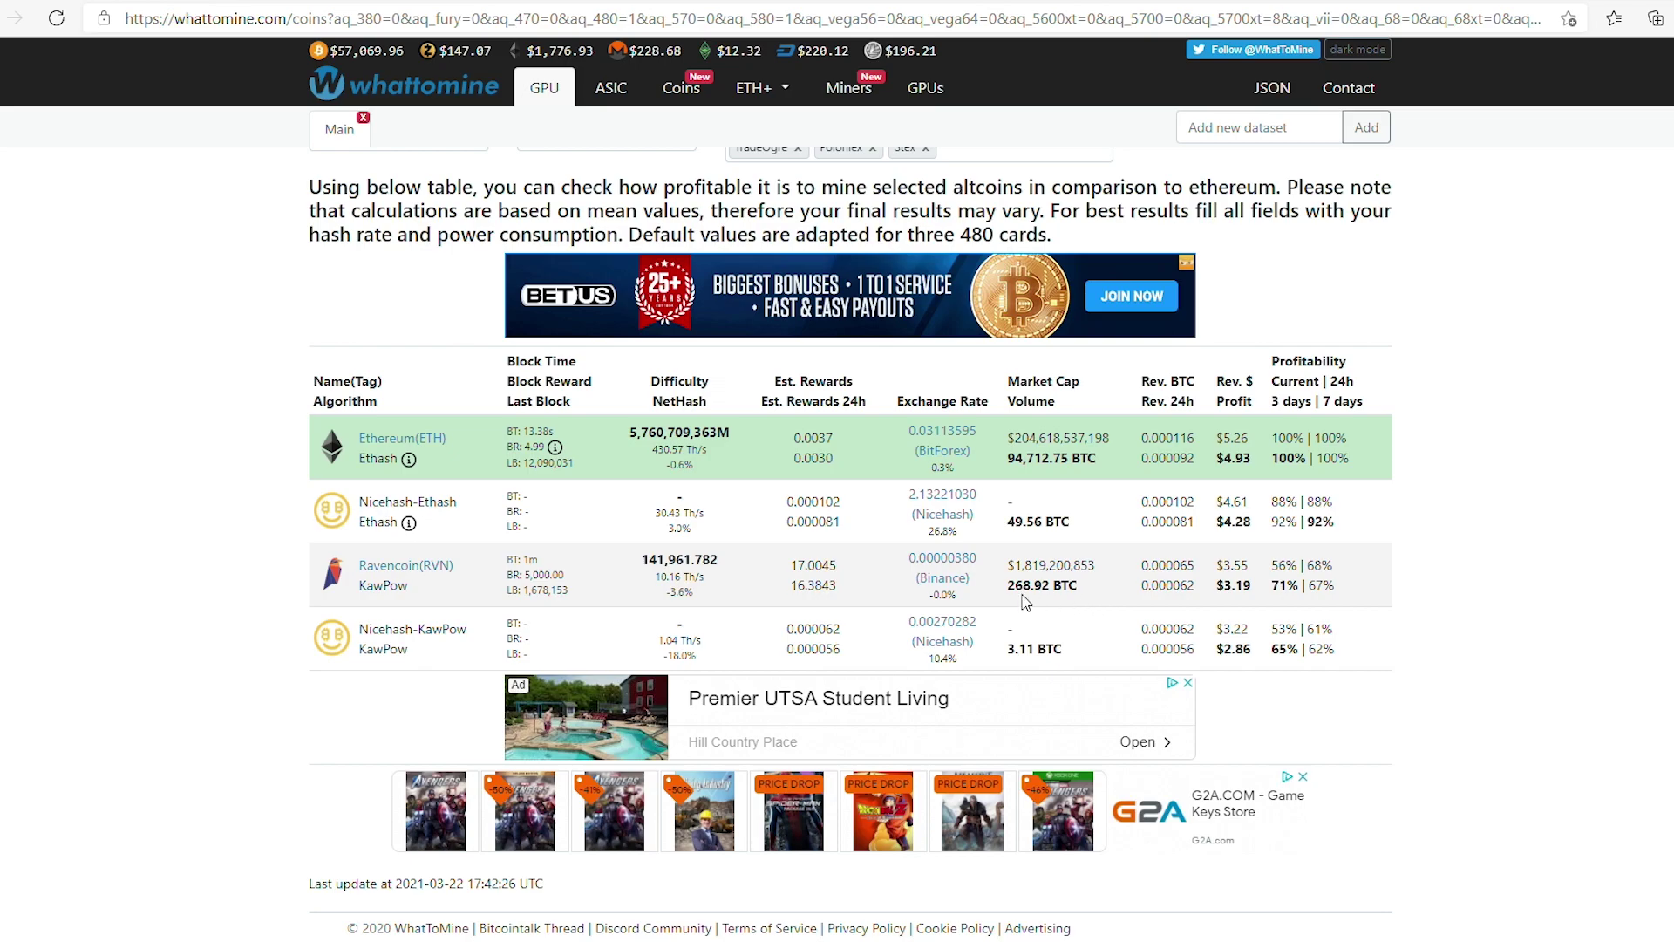
scroll(915, 561, "up", 6)
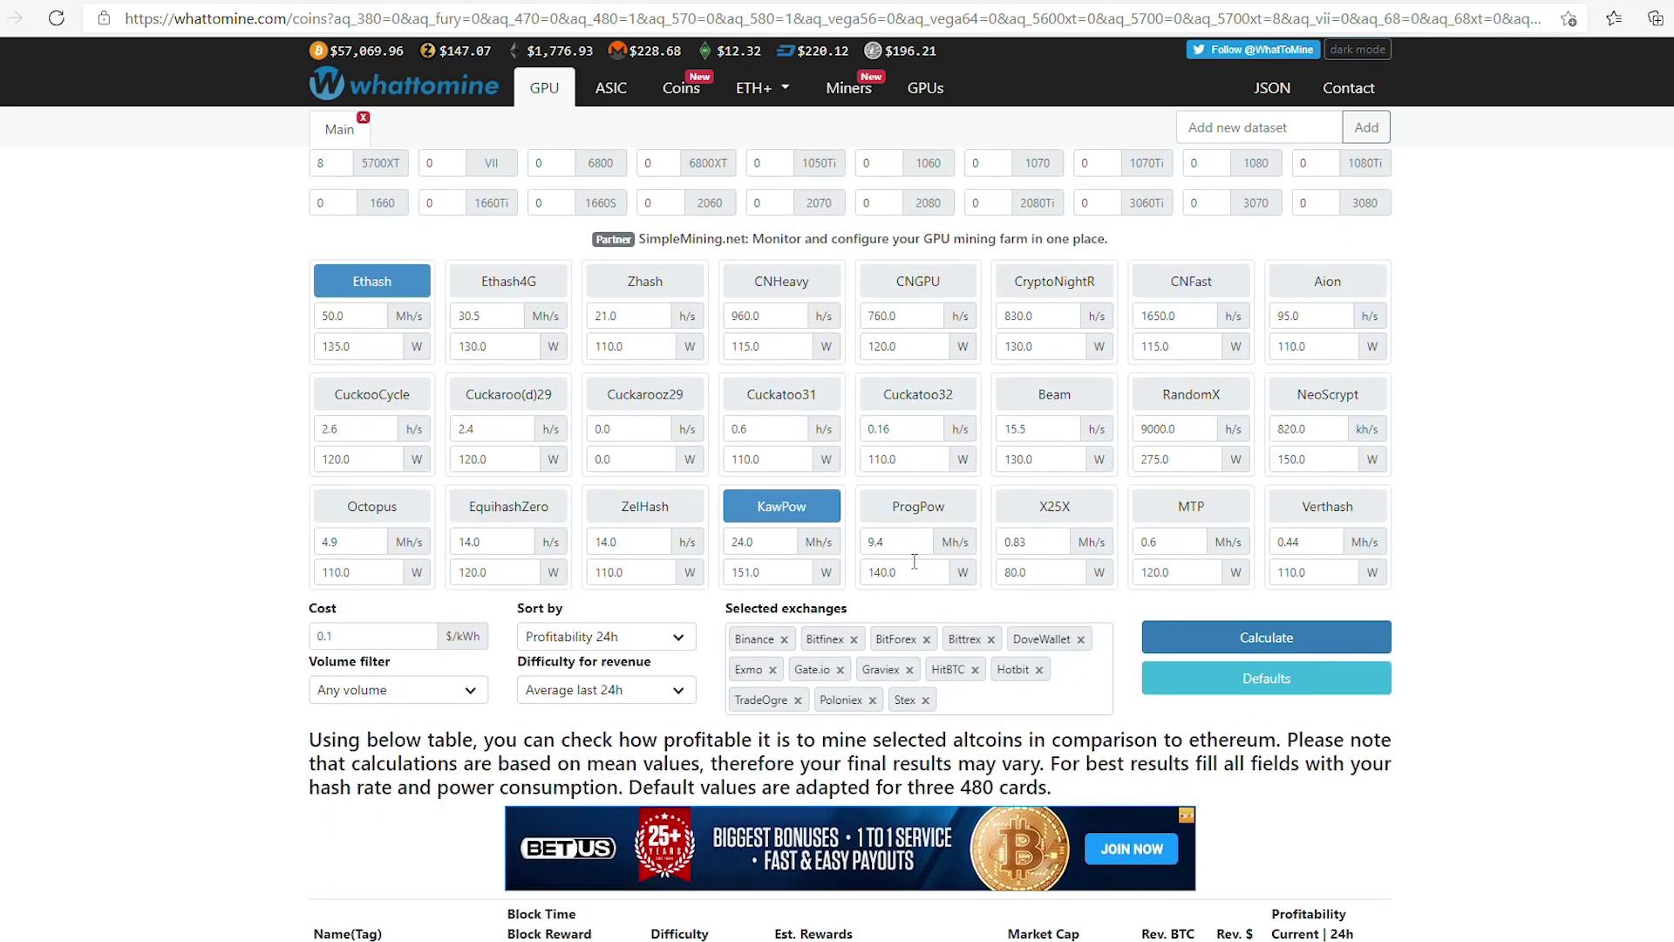
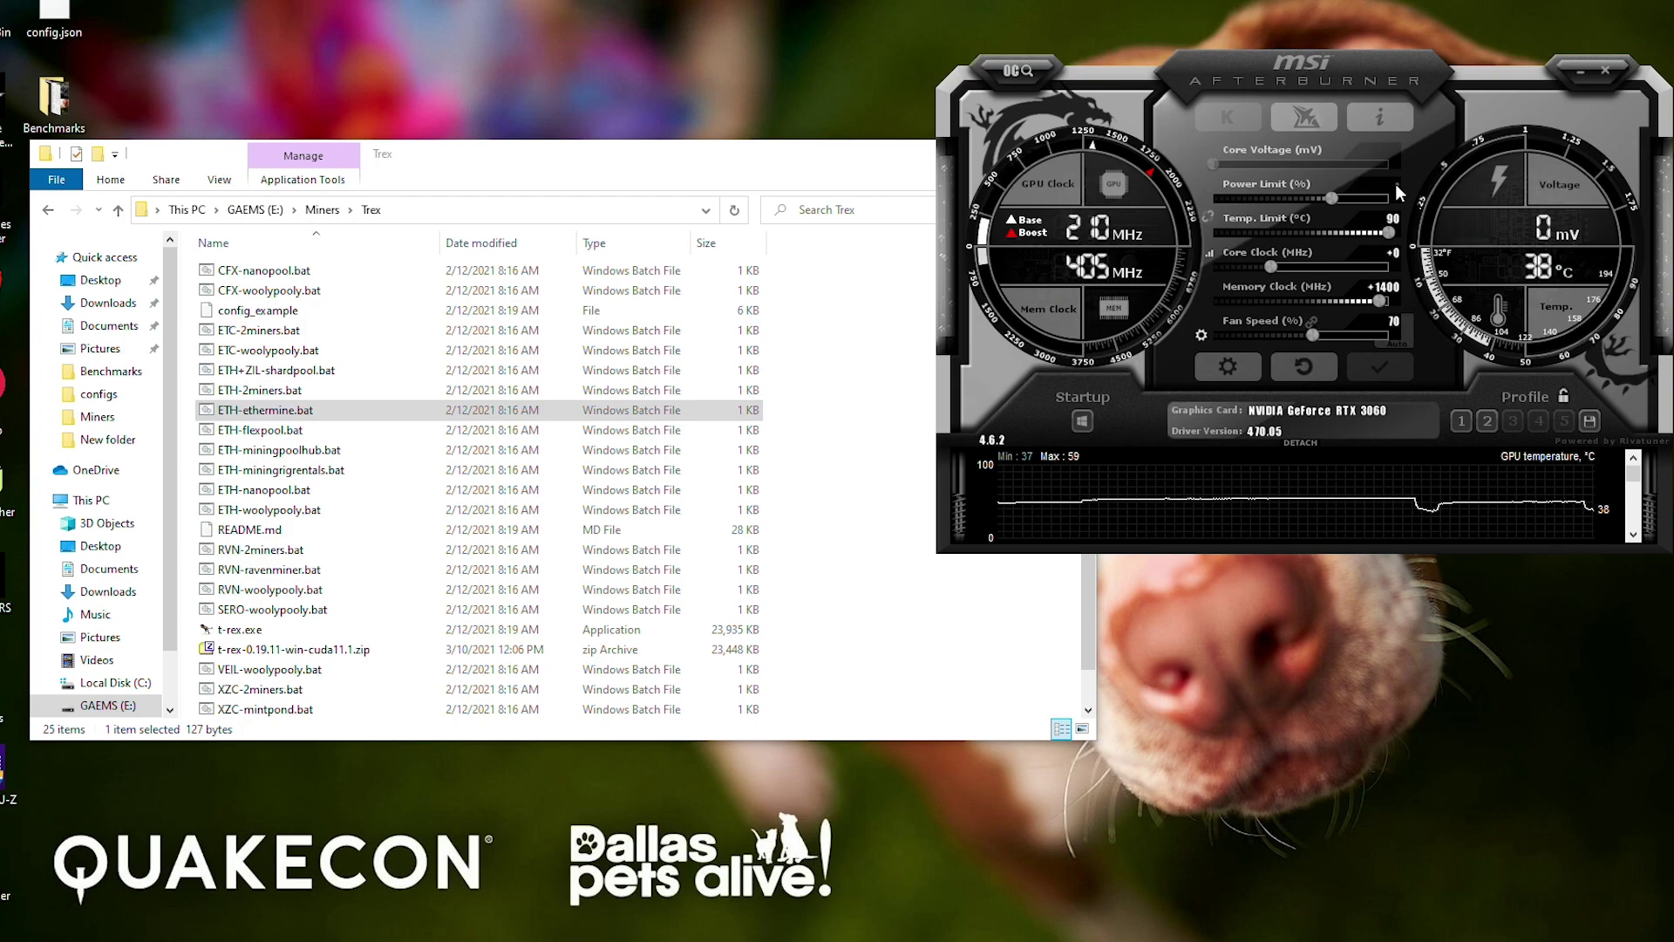
Set the graphics card's power limit to 80% and launch RVN-2miners.bat from the Trex folder
type("80")
key("Return")
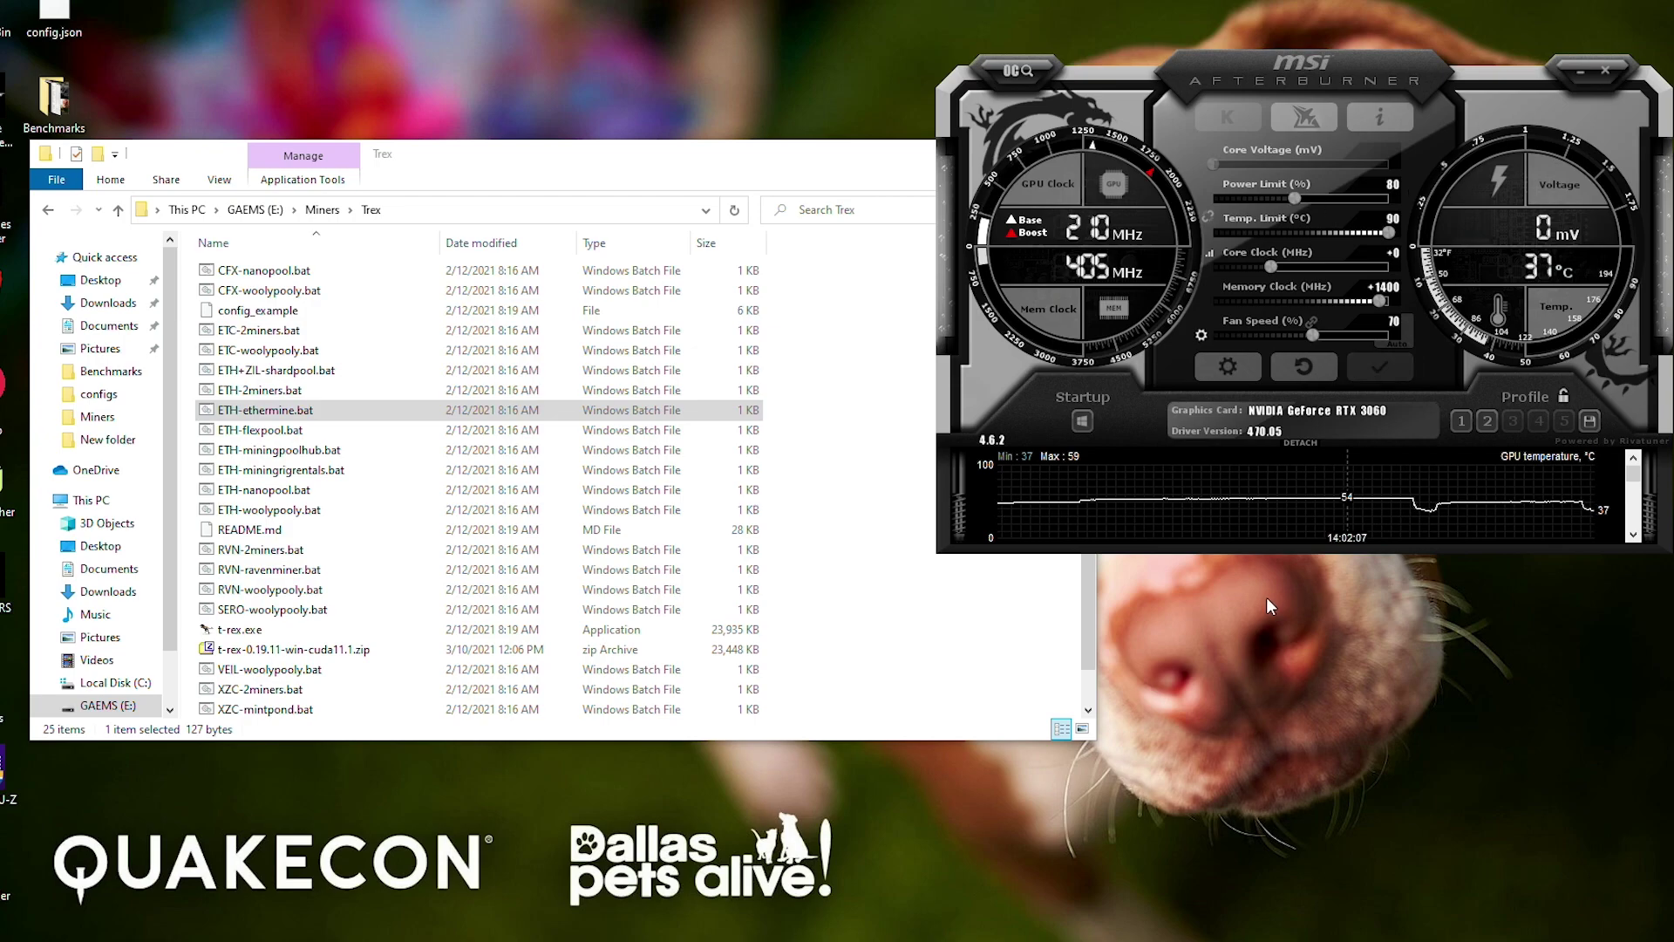
left_click(271, 411)
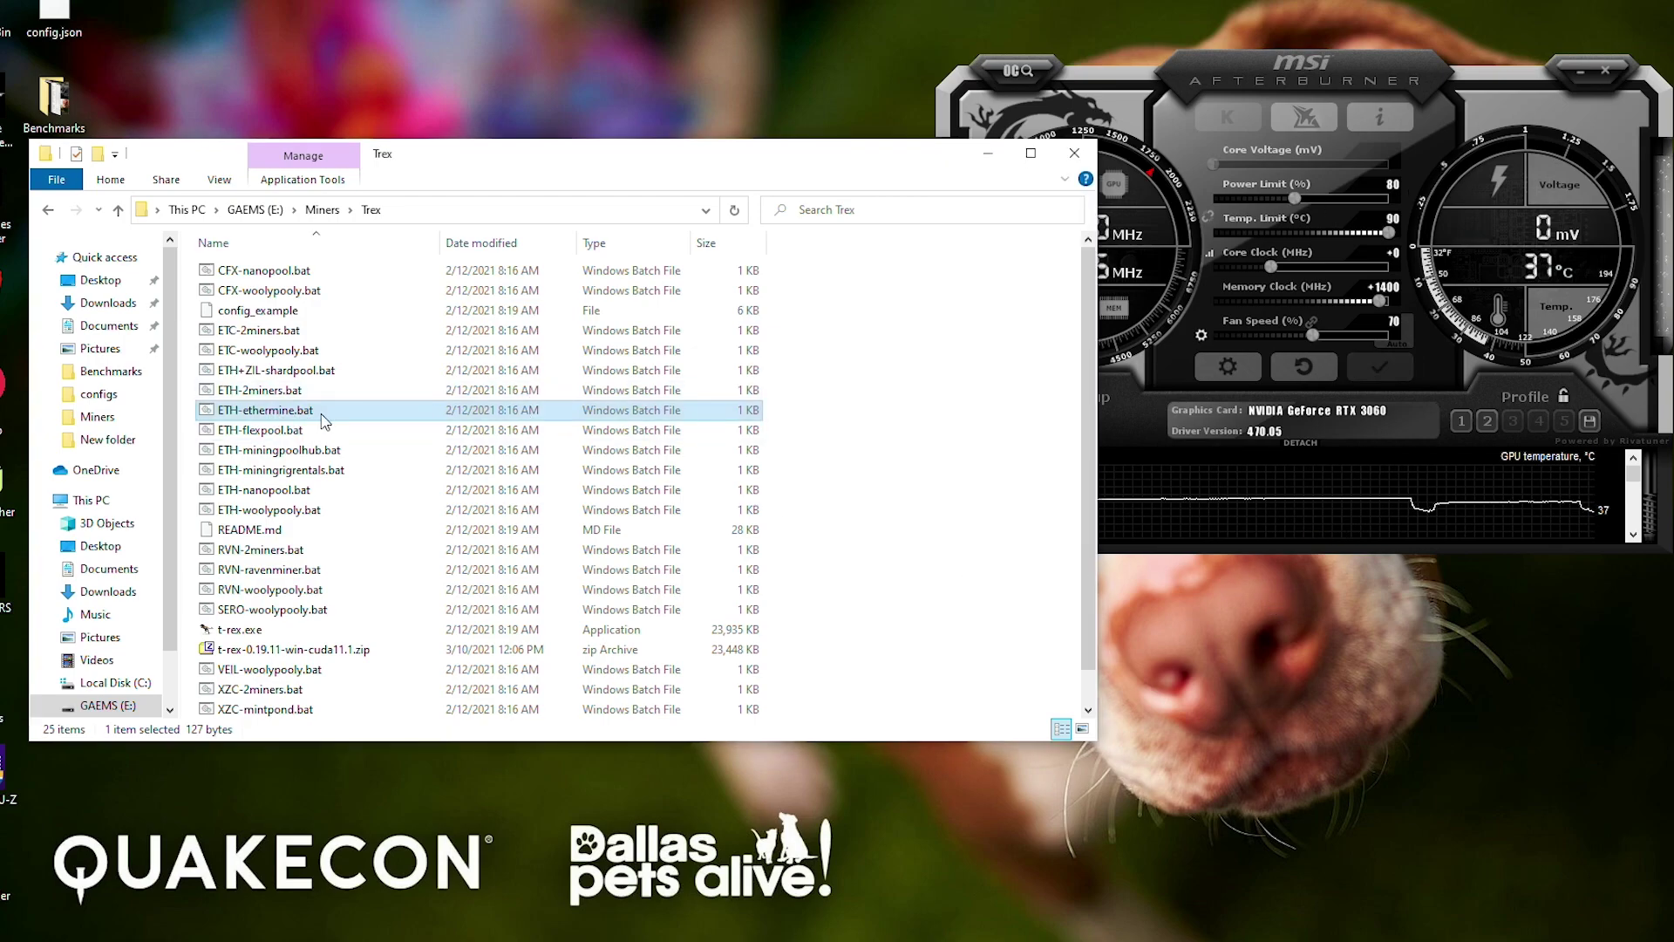
double_click(317, 551)
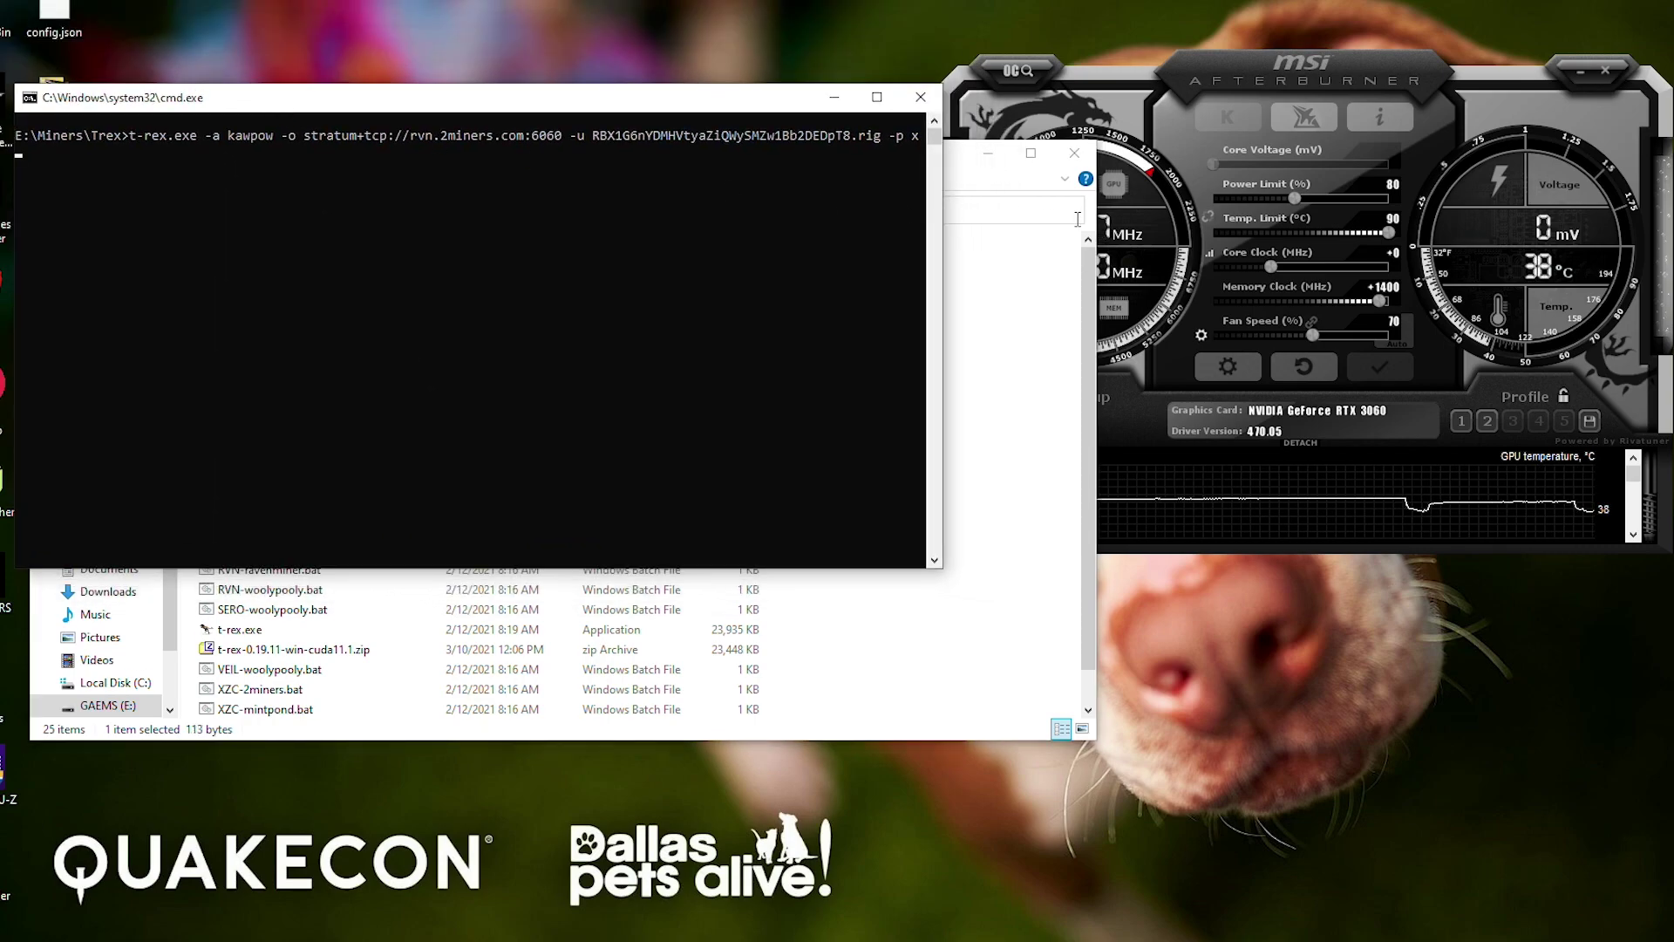
left_click(989, 157)
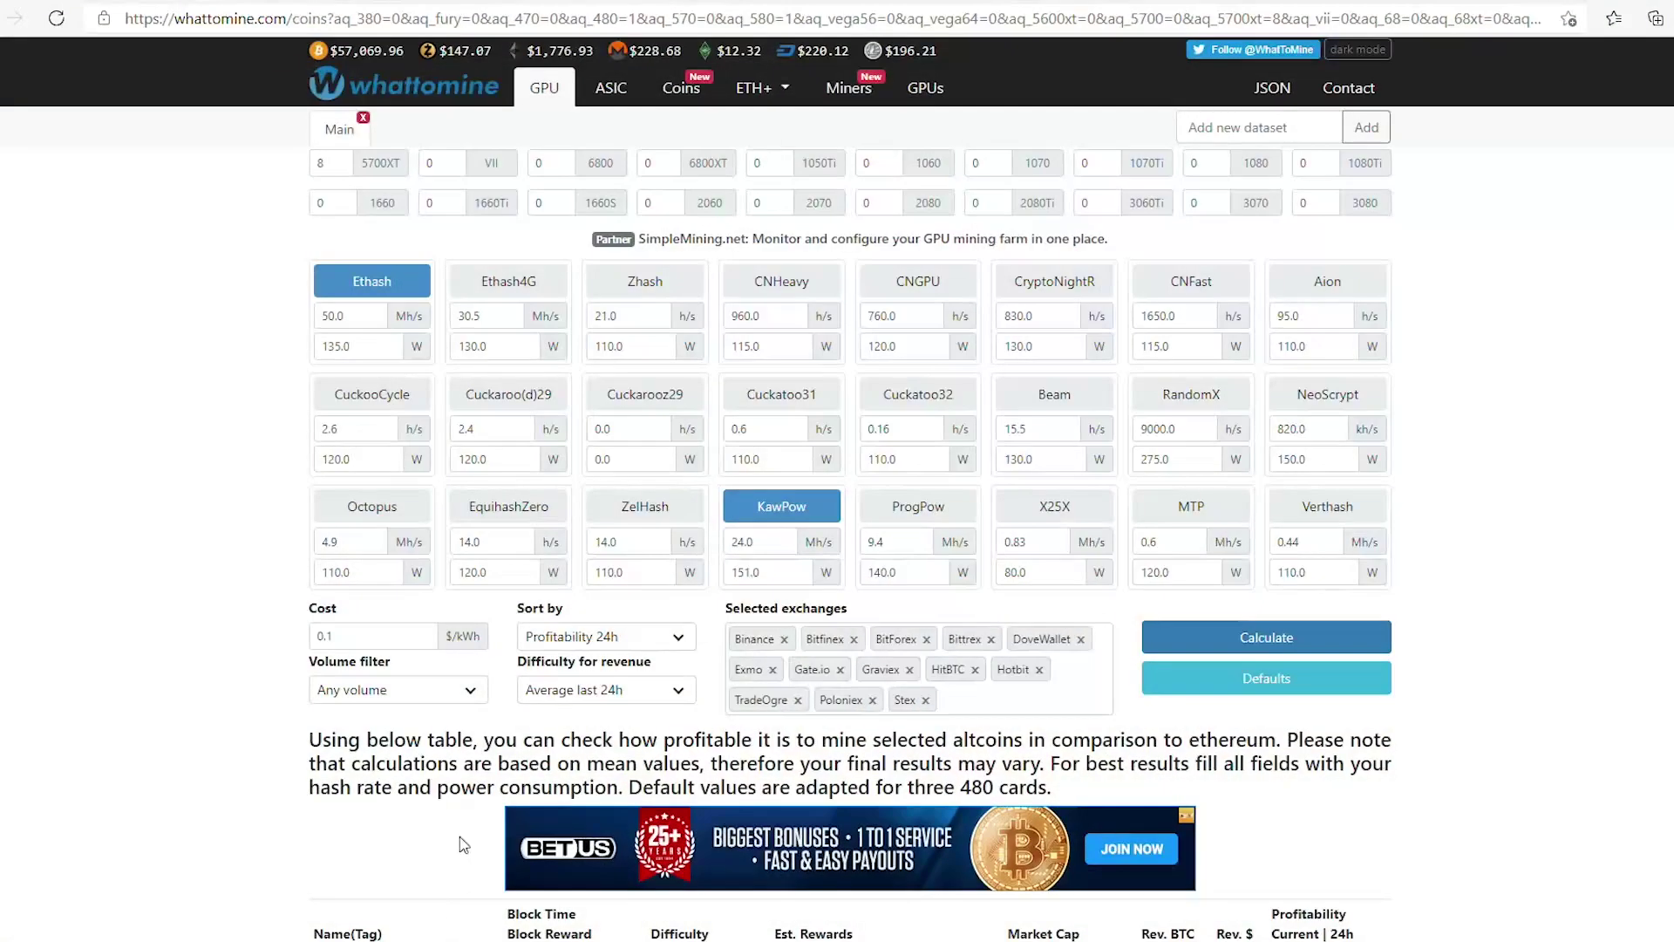
Exclude Ethash in WhatToMine and recalculate profitability with KawPow at 23.2 Mh/s and 135 W
left_click(371, 281)
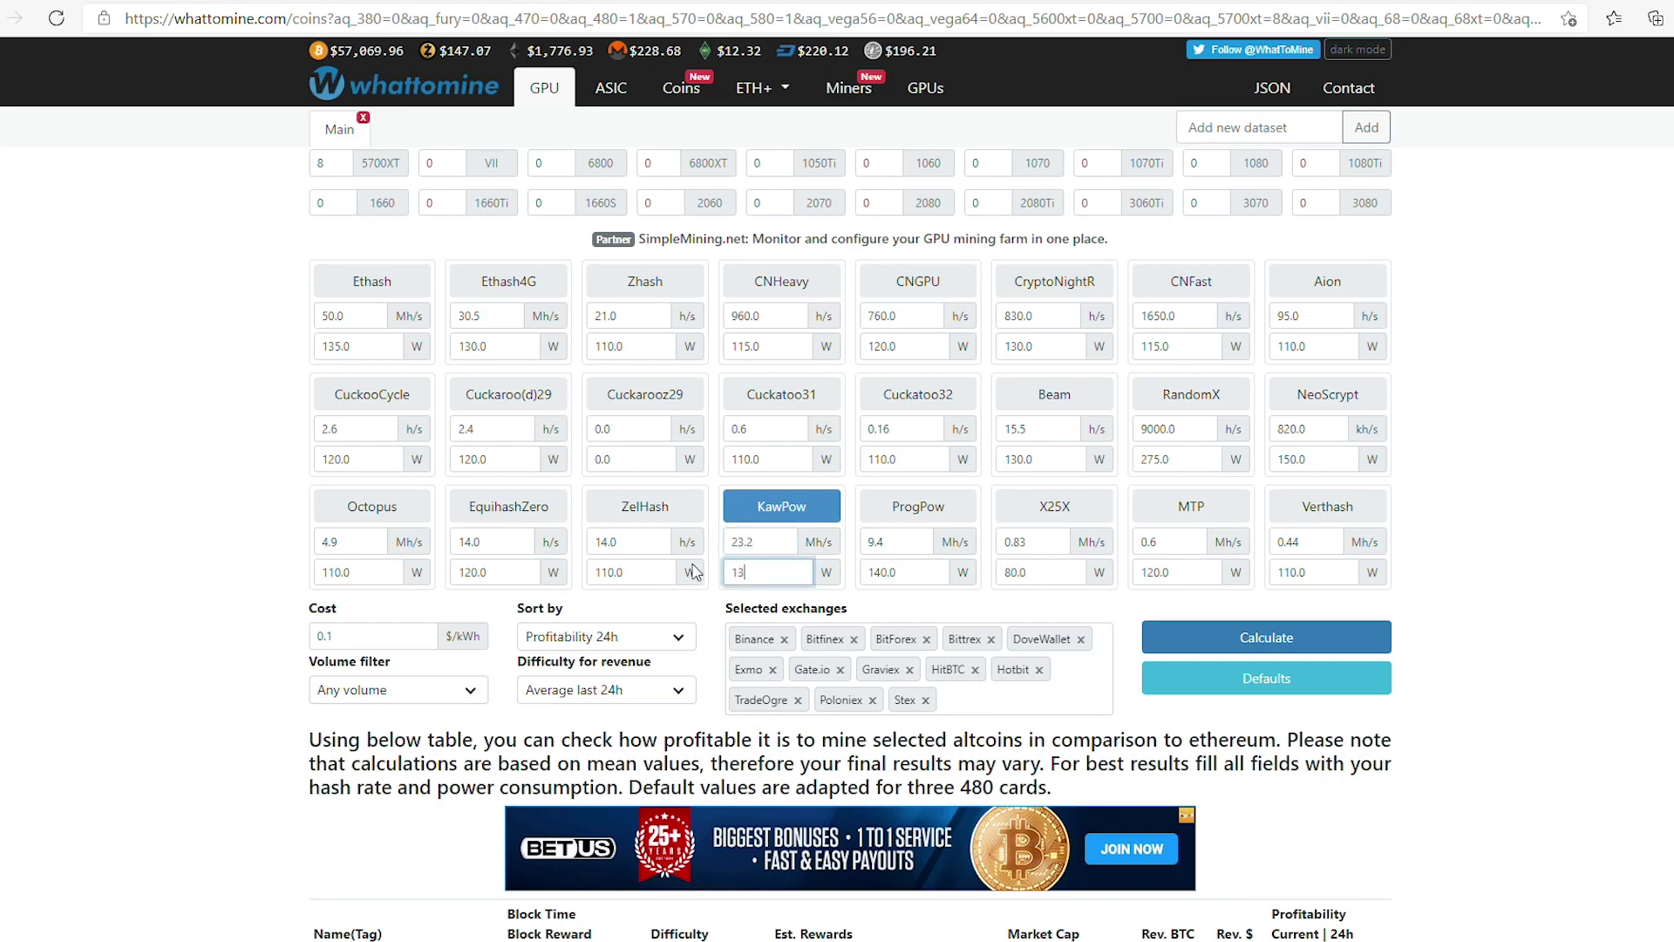
scroll(997, 665, "down", 5)
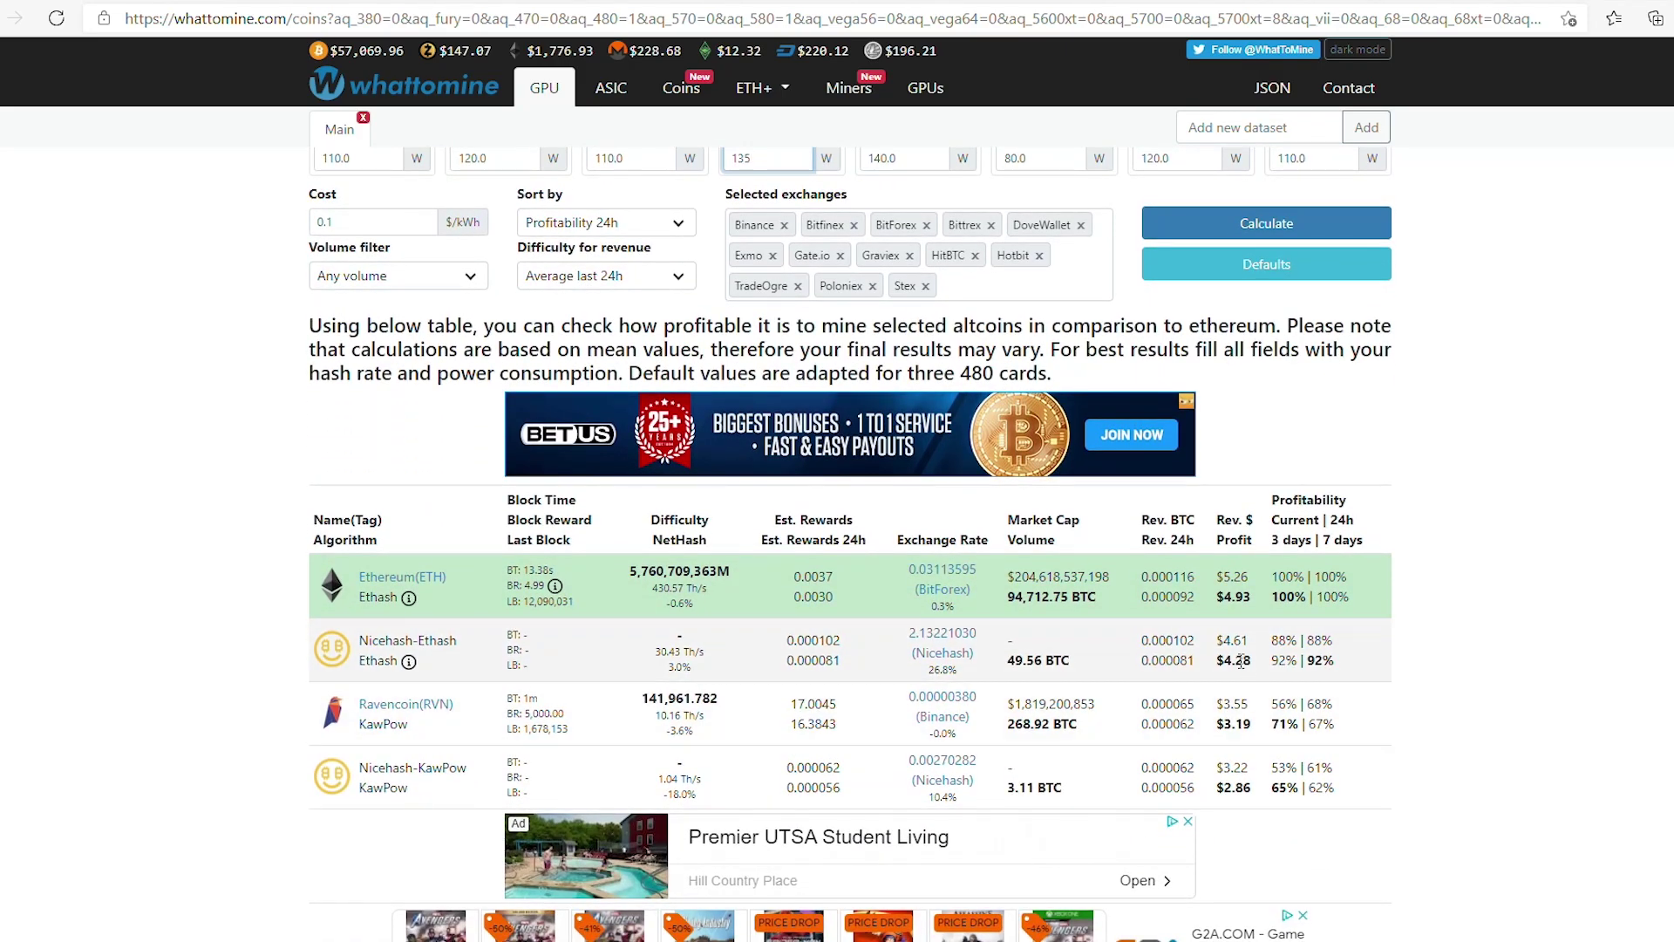
scroll(1223, 726, "up", 4)
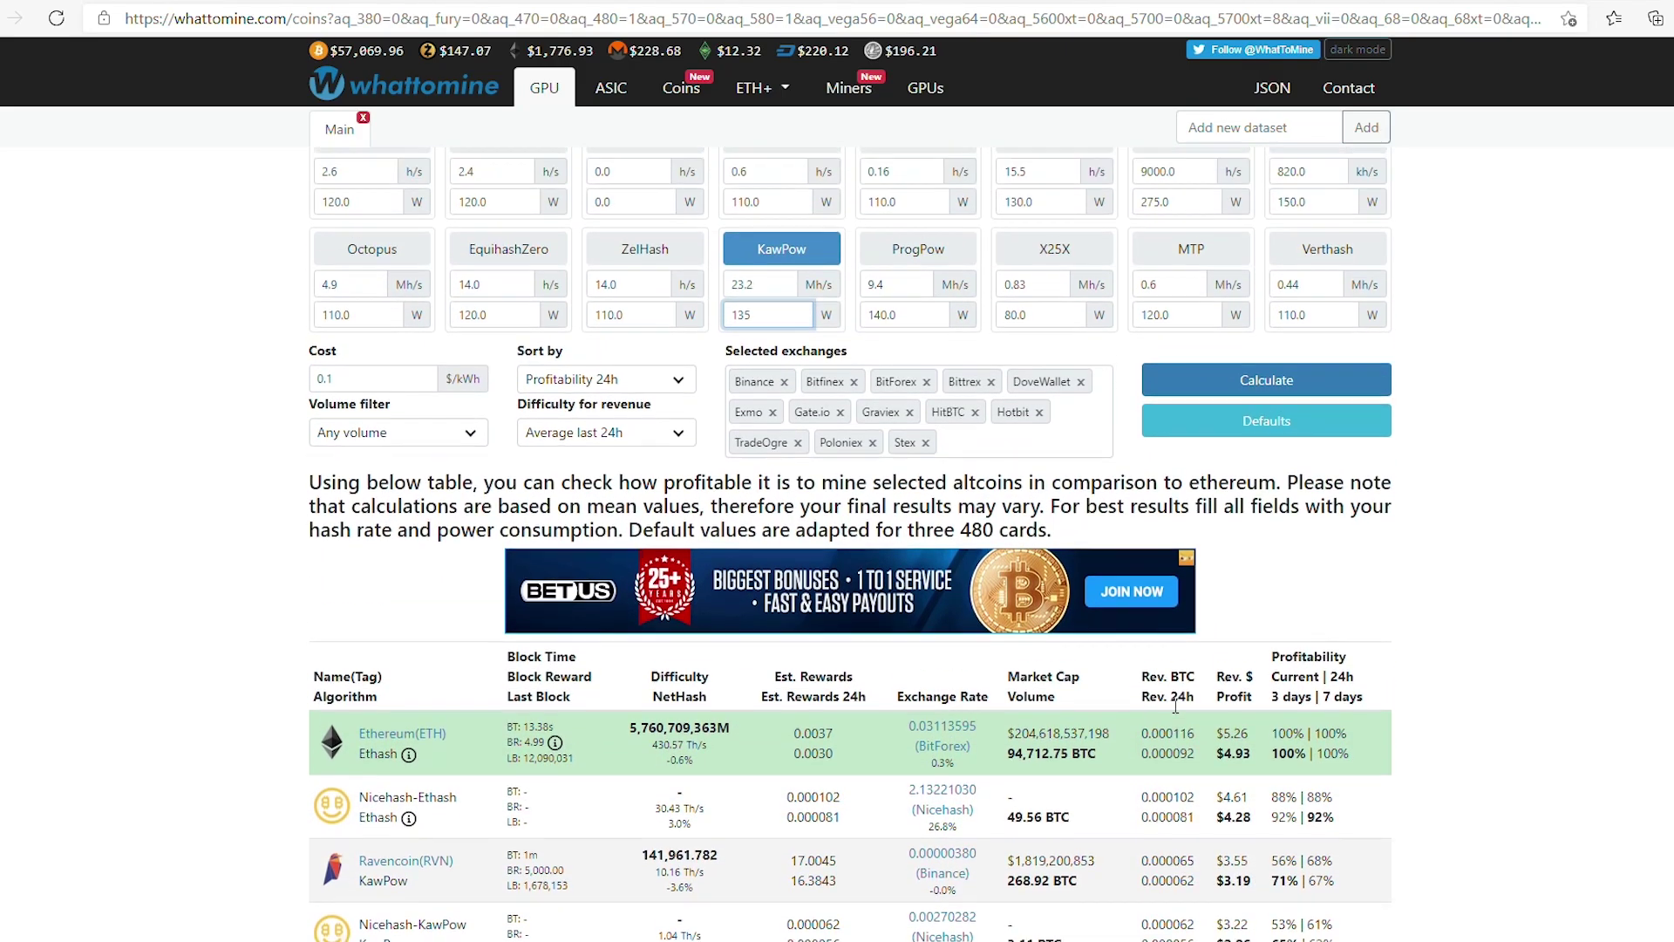
left_click(1264, 498)
scroll(1072, 610, "down", 7)
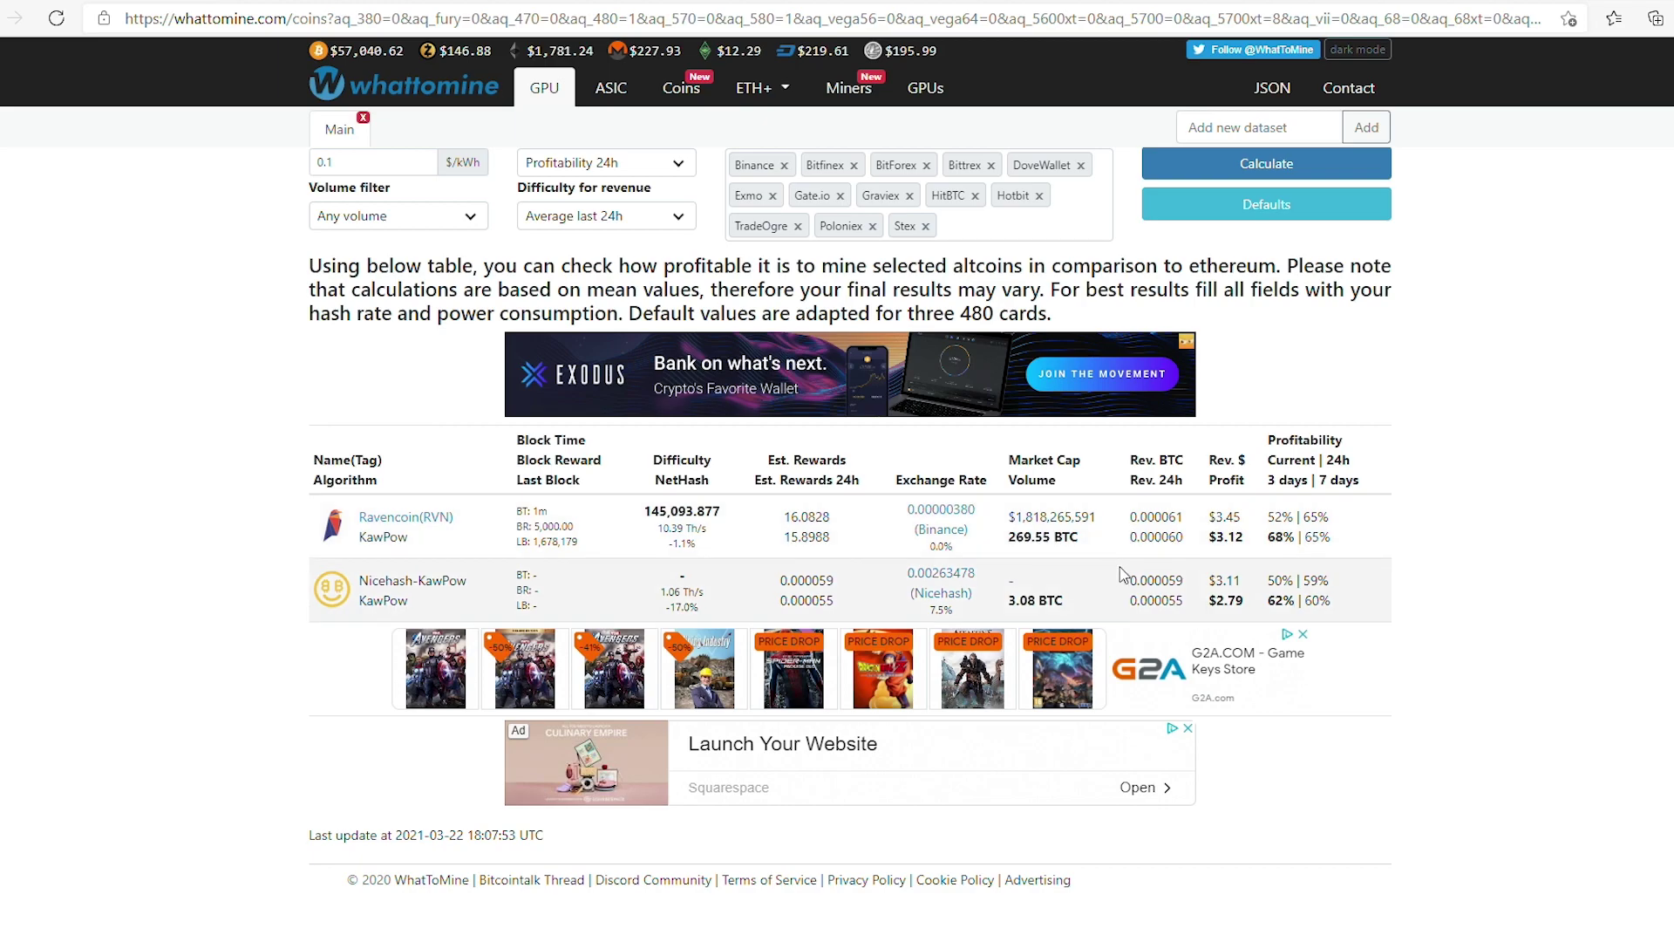
scroll(1122, 573, "up", 2)
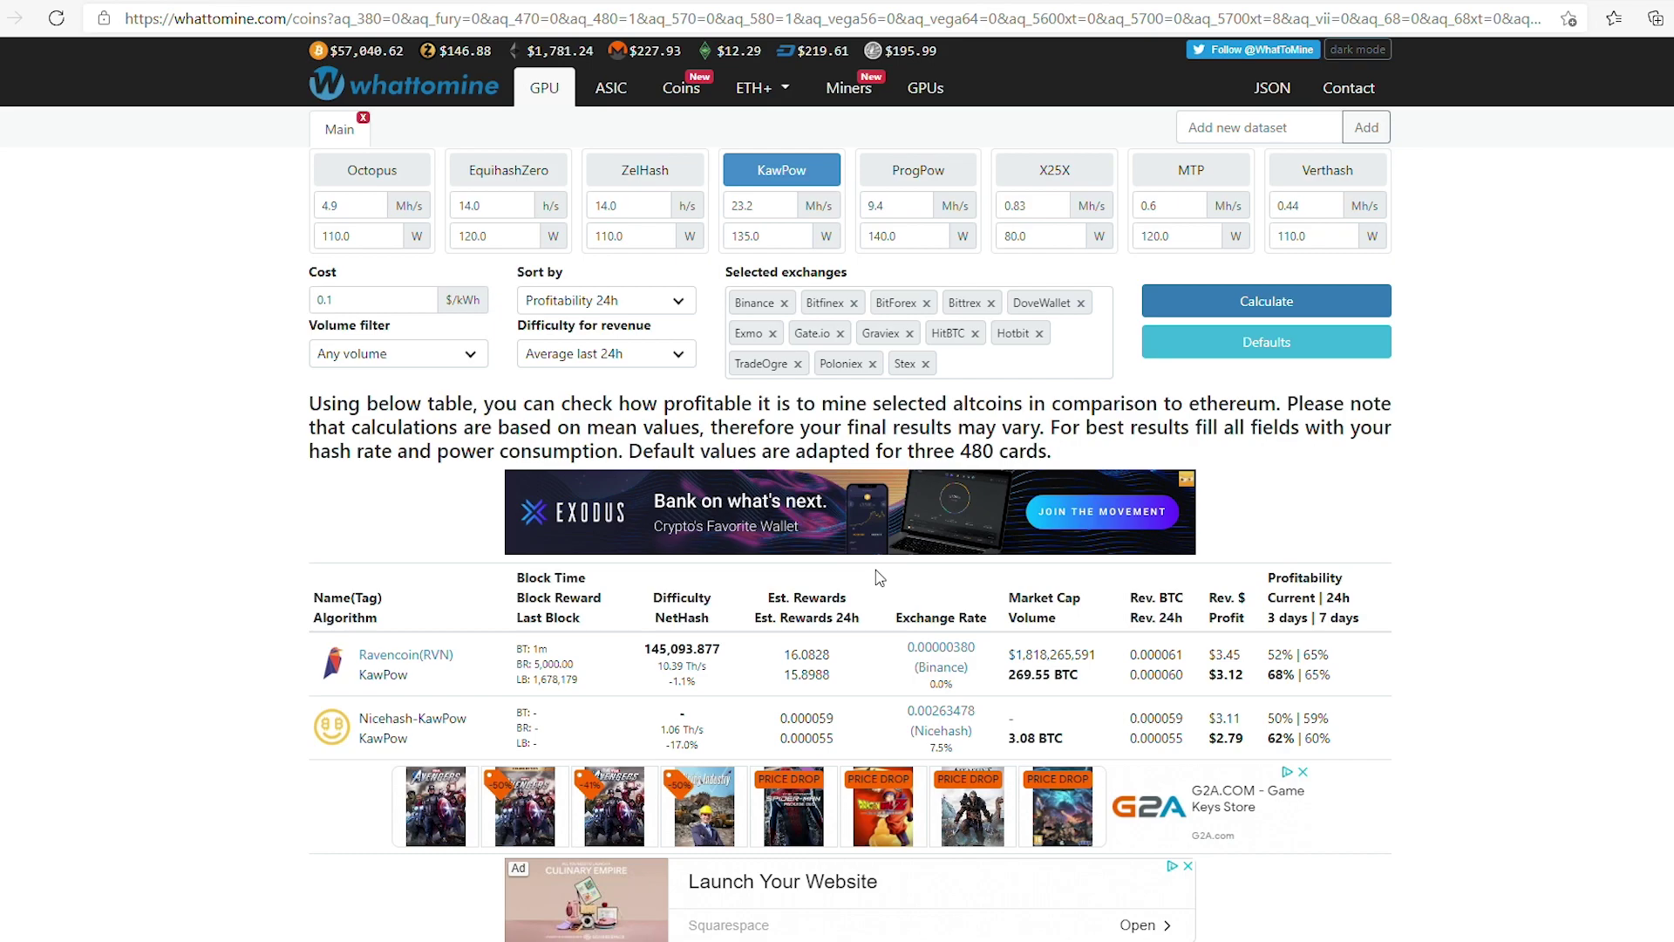
Revisit the previous WhatToMine calculation to compare Ravencoin's profit with the newest results
key("Return")
scroll(1218, 728, "down", 2)
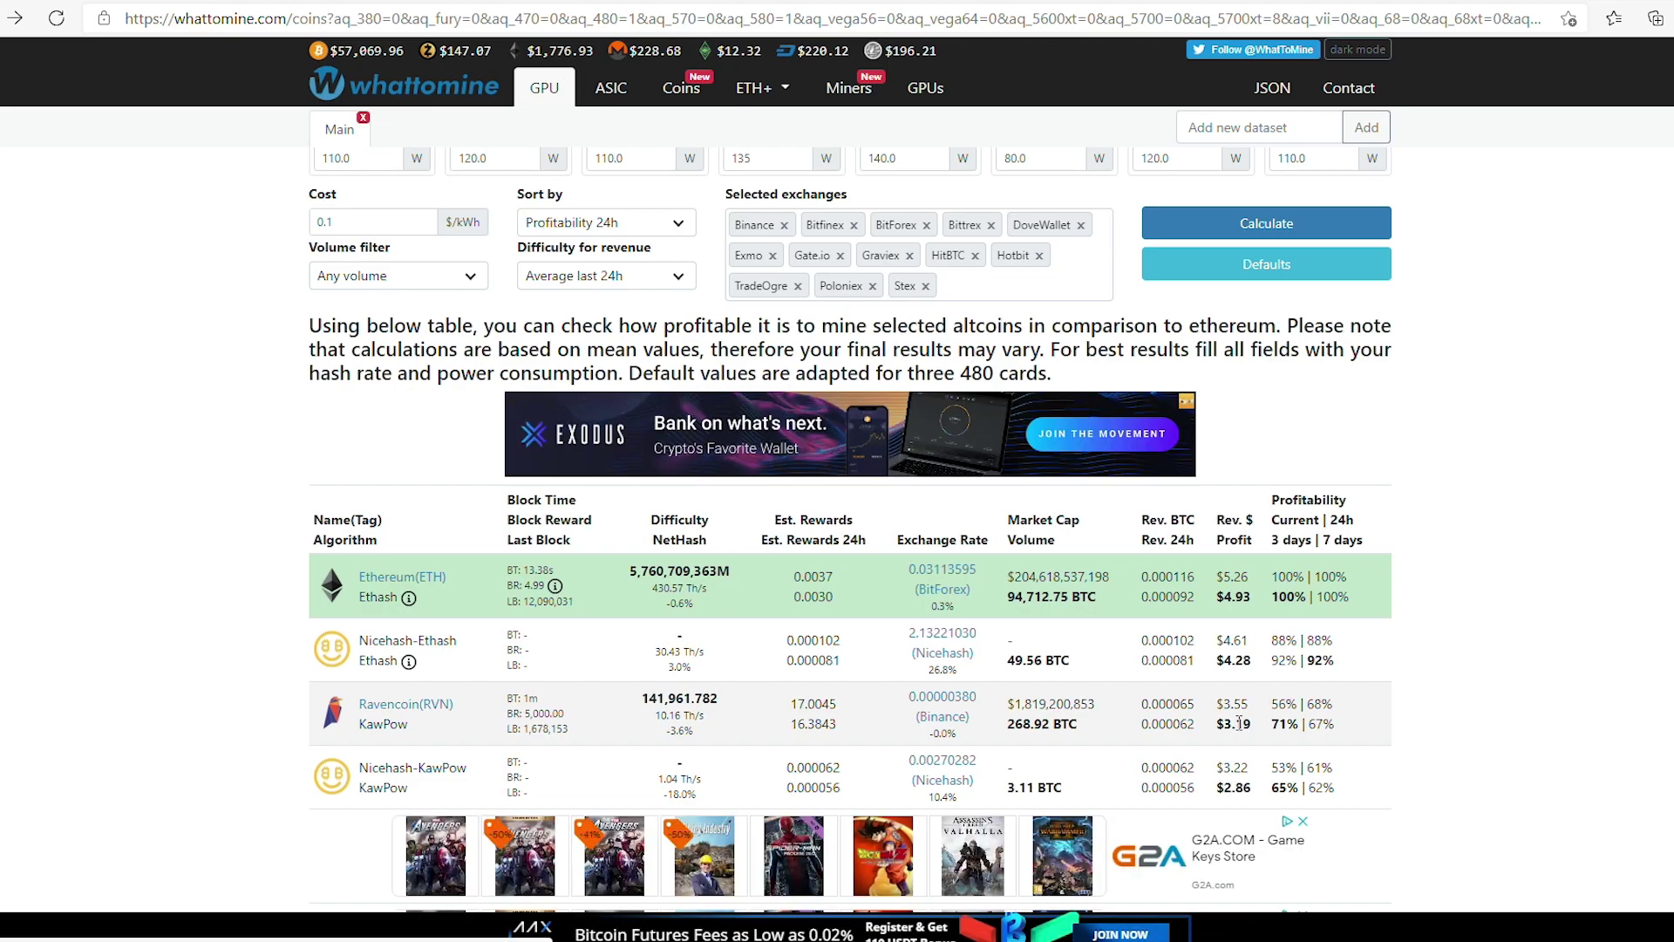
left_click(15, 27)
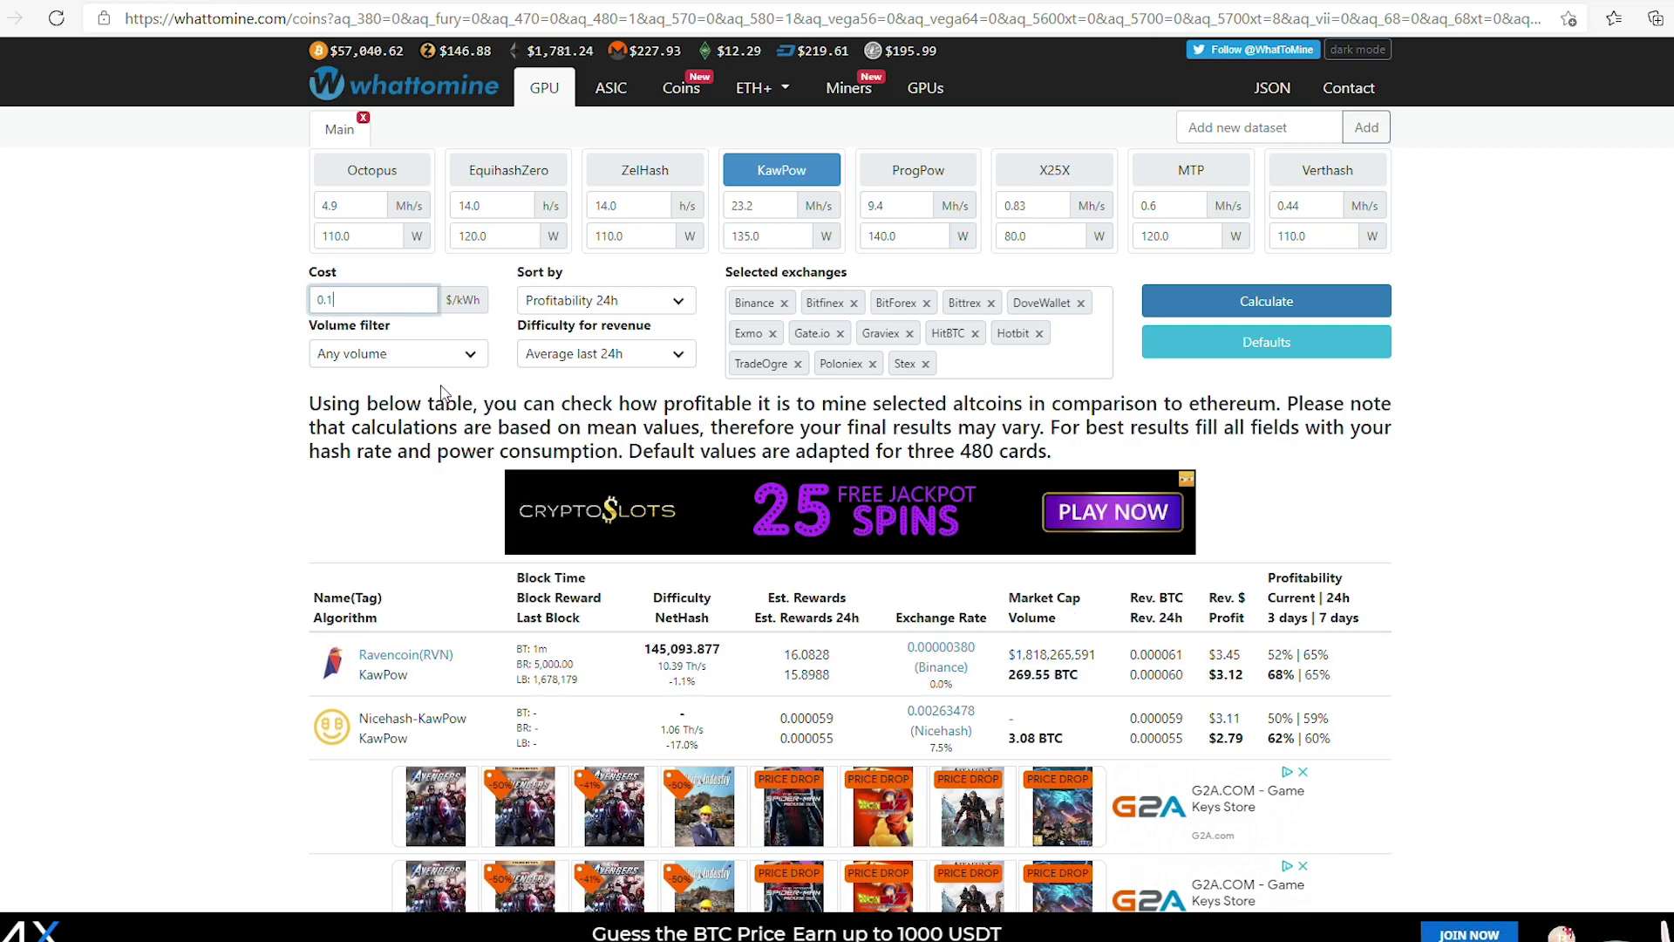
Set the electricity cost to 0.08 $/kWh and recalculate the mining profitability
scroll(360, 480, "up", 2)
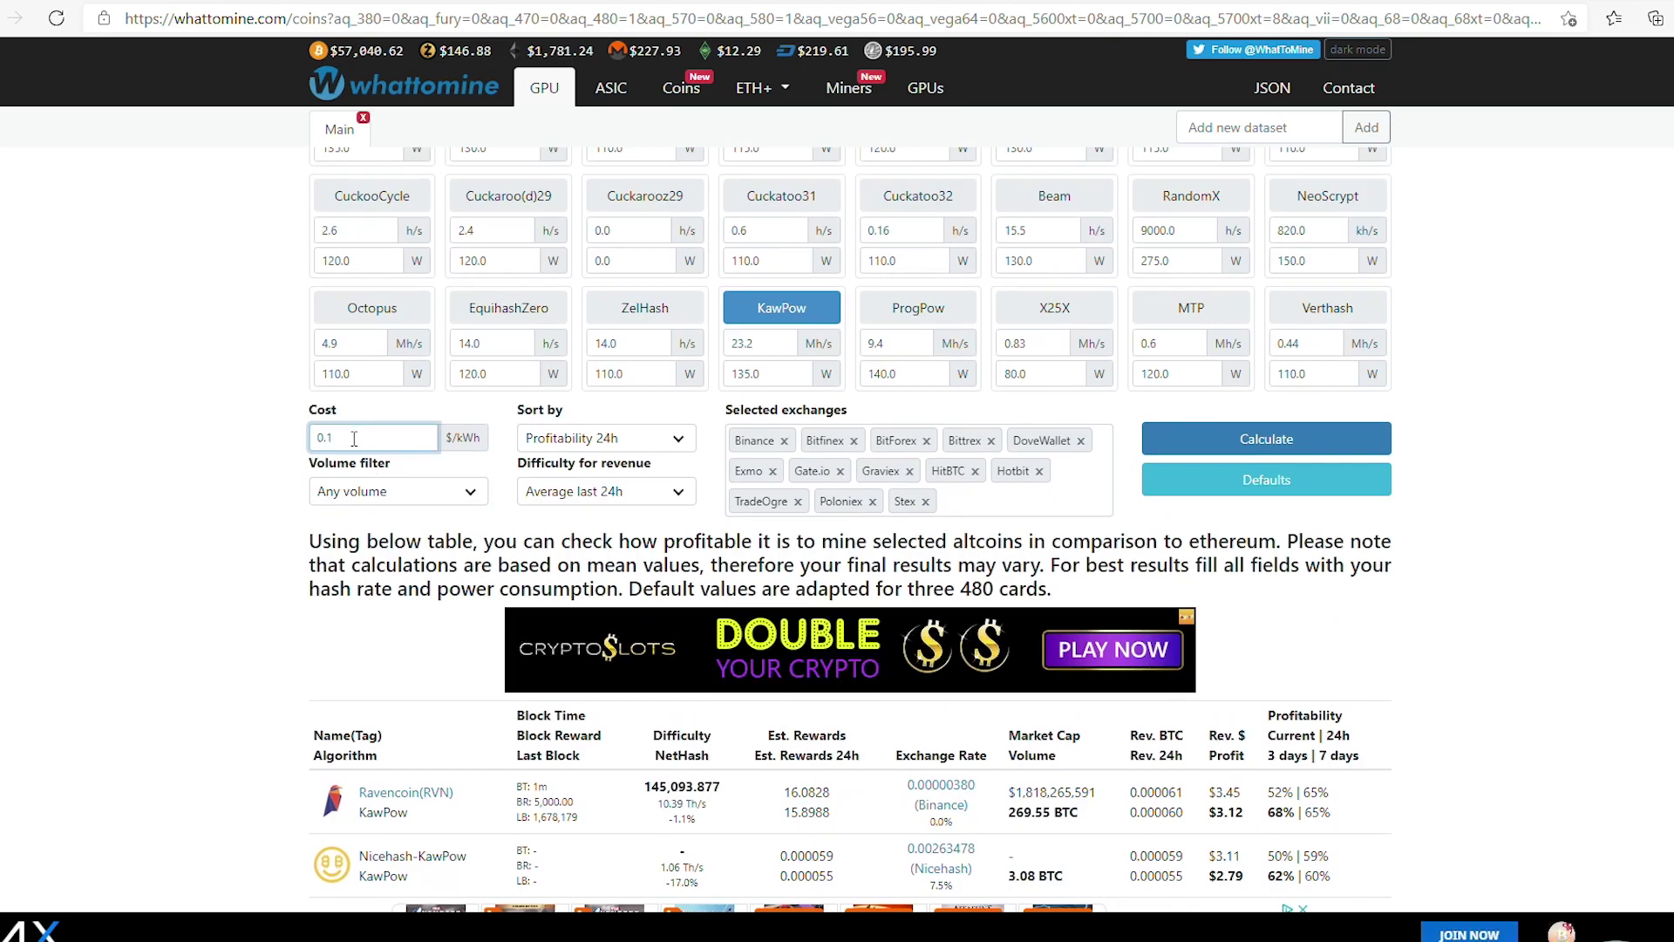
key("BackSpace")
type("08")
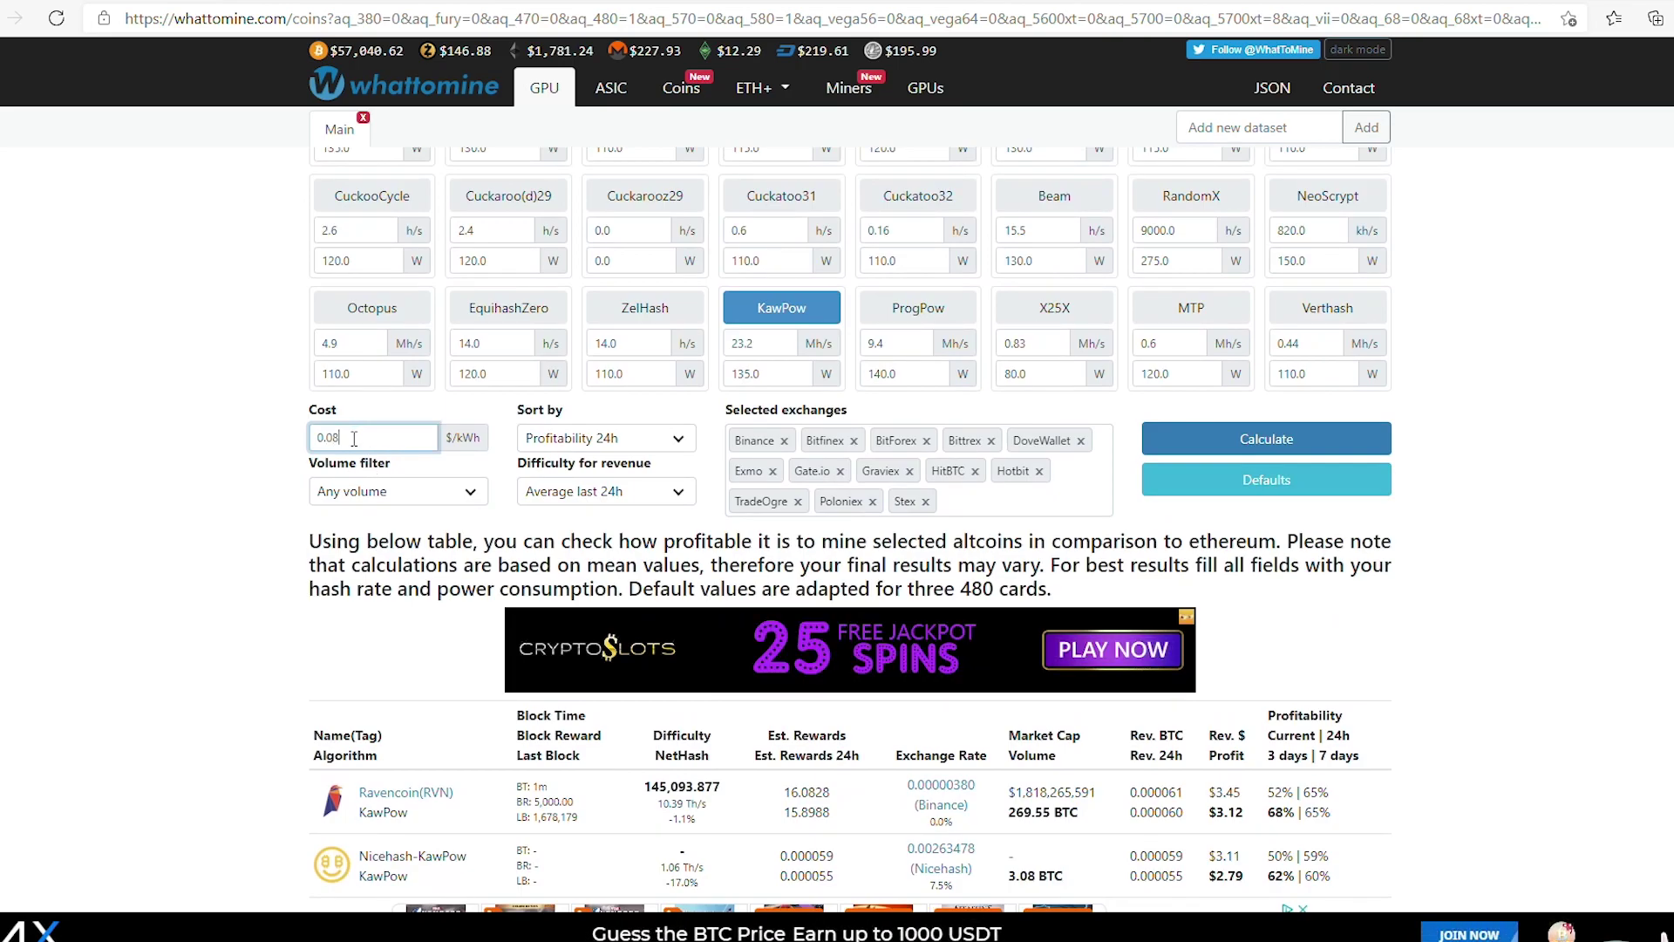
left_click(1210, 436)
scroll(1075, 467, "down", 7)
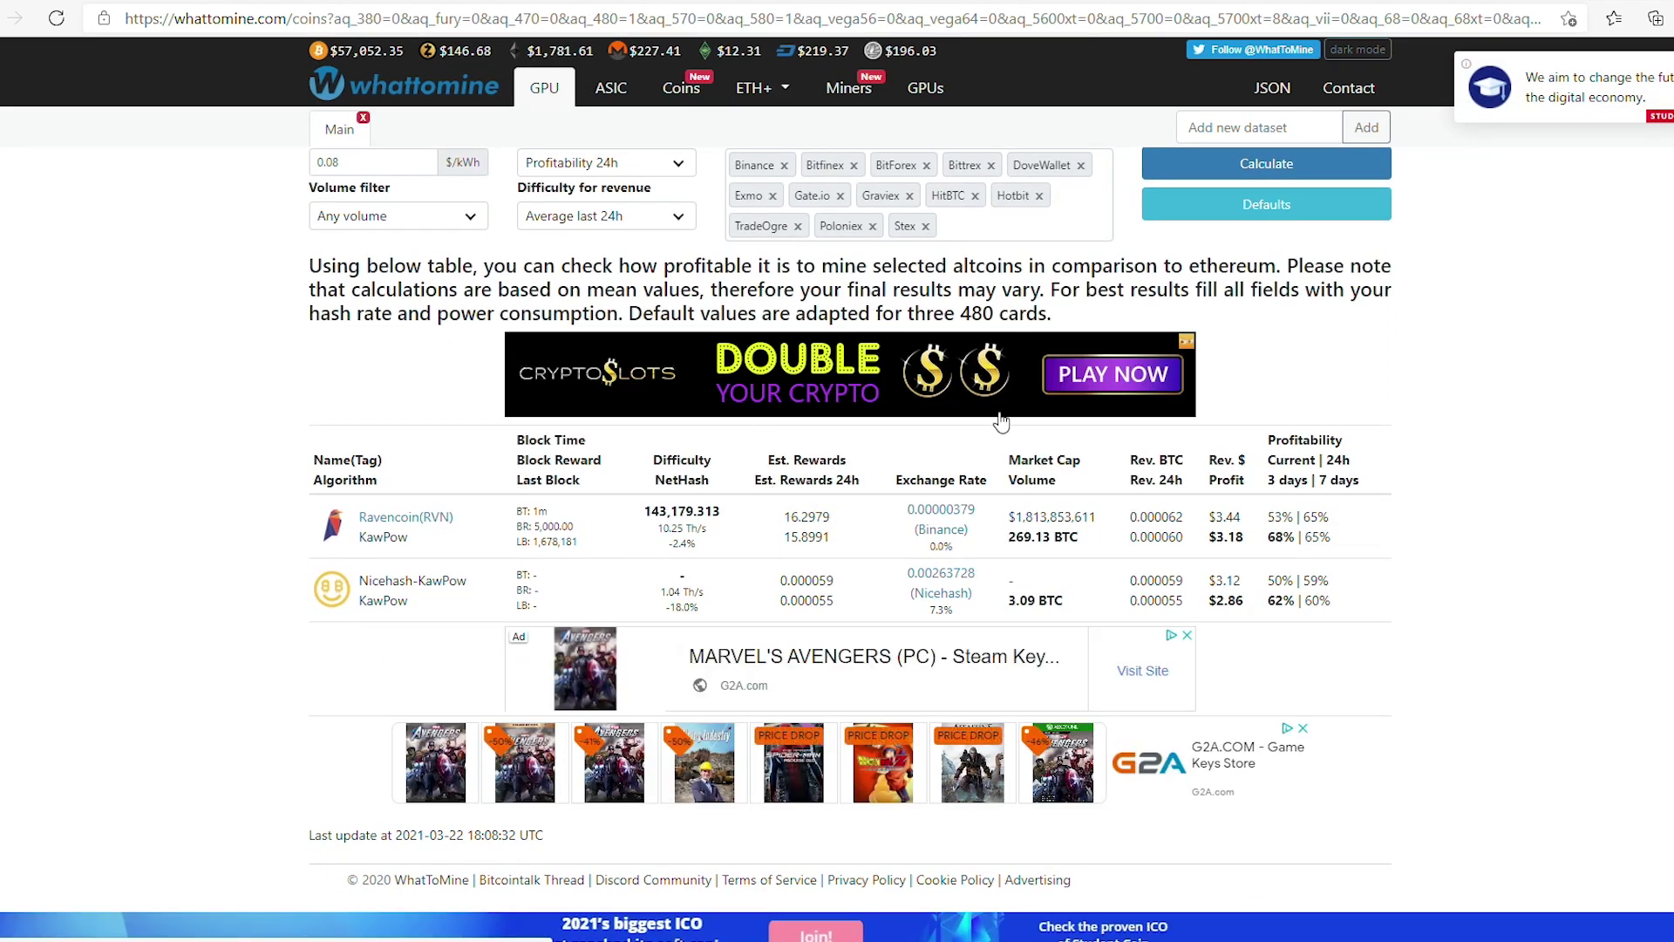
Set KawPow to 24 Mh/s and 152 W, and recalculate Ravencoin's profitability
scroll(905, 471, "up", 4)
scroll(904, 471, "up", 1)
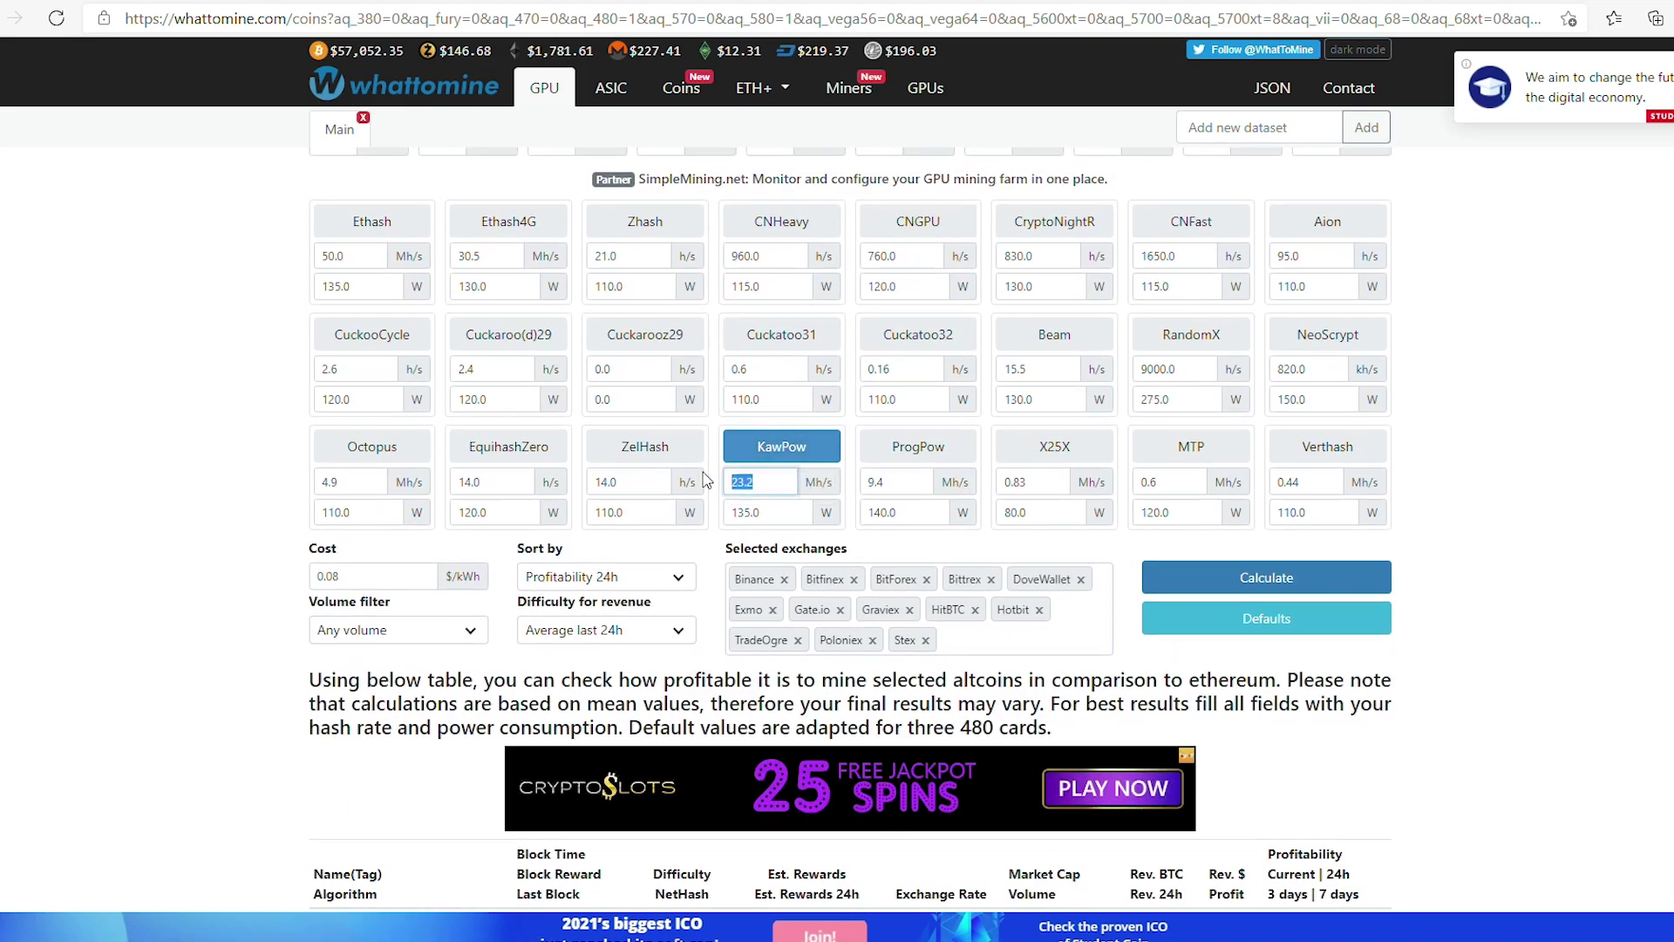
left_click_drag(755, 481, 687, 478)
type("24")
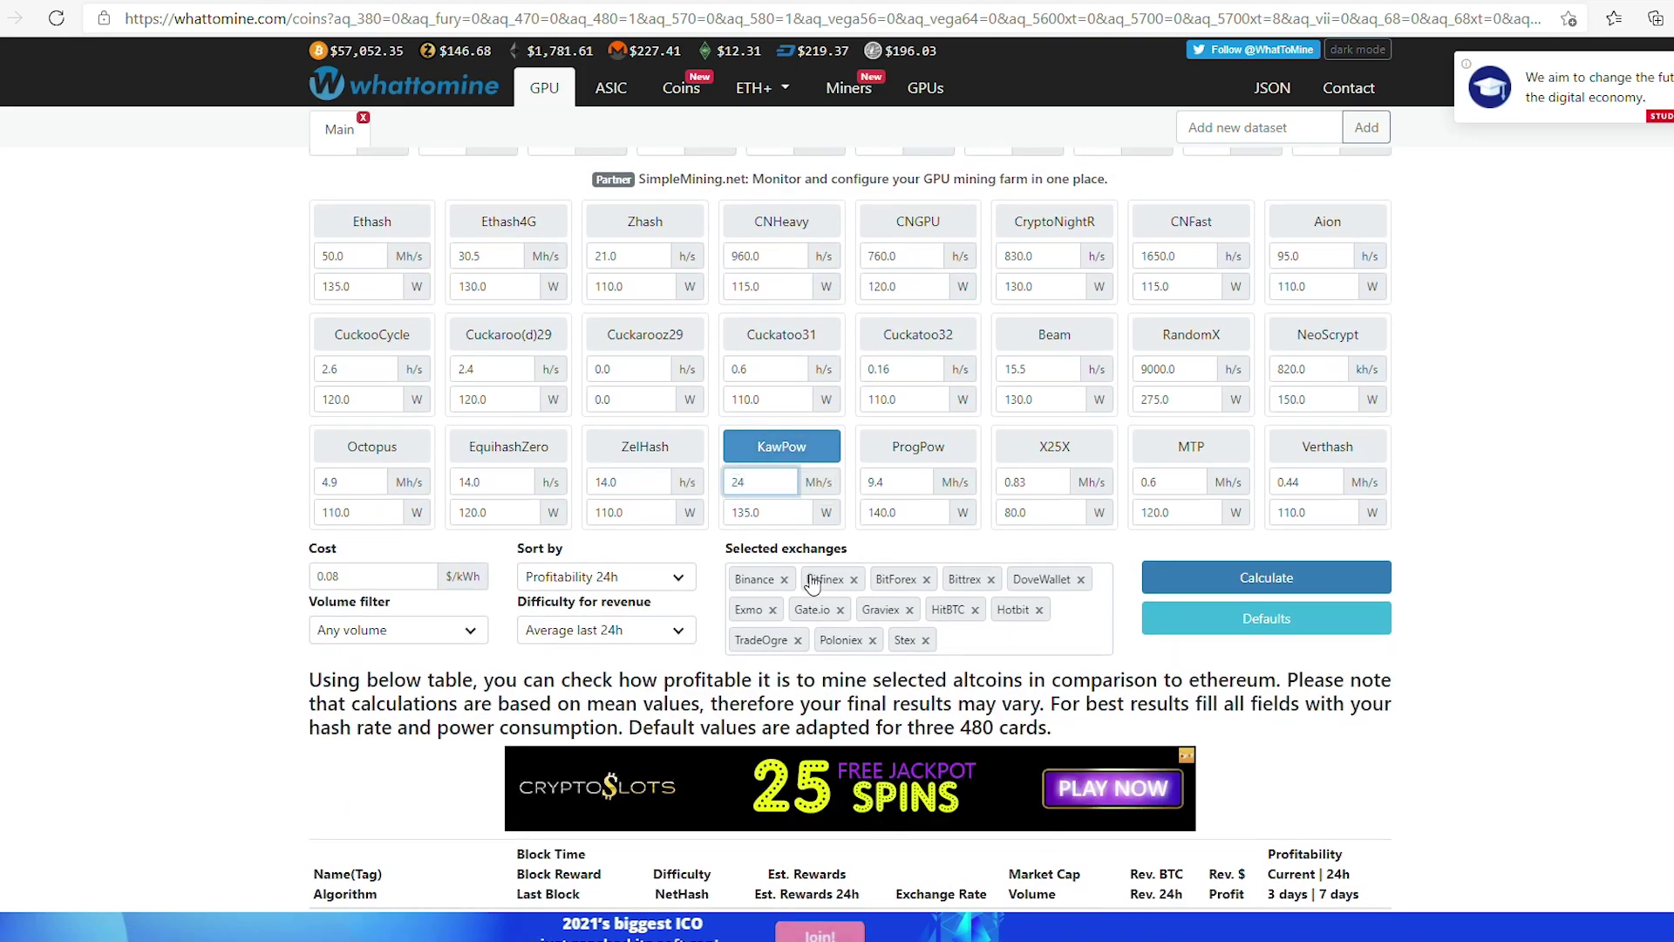
key("Tab")
type("152")
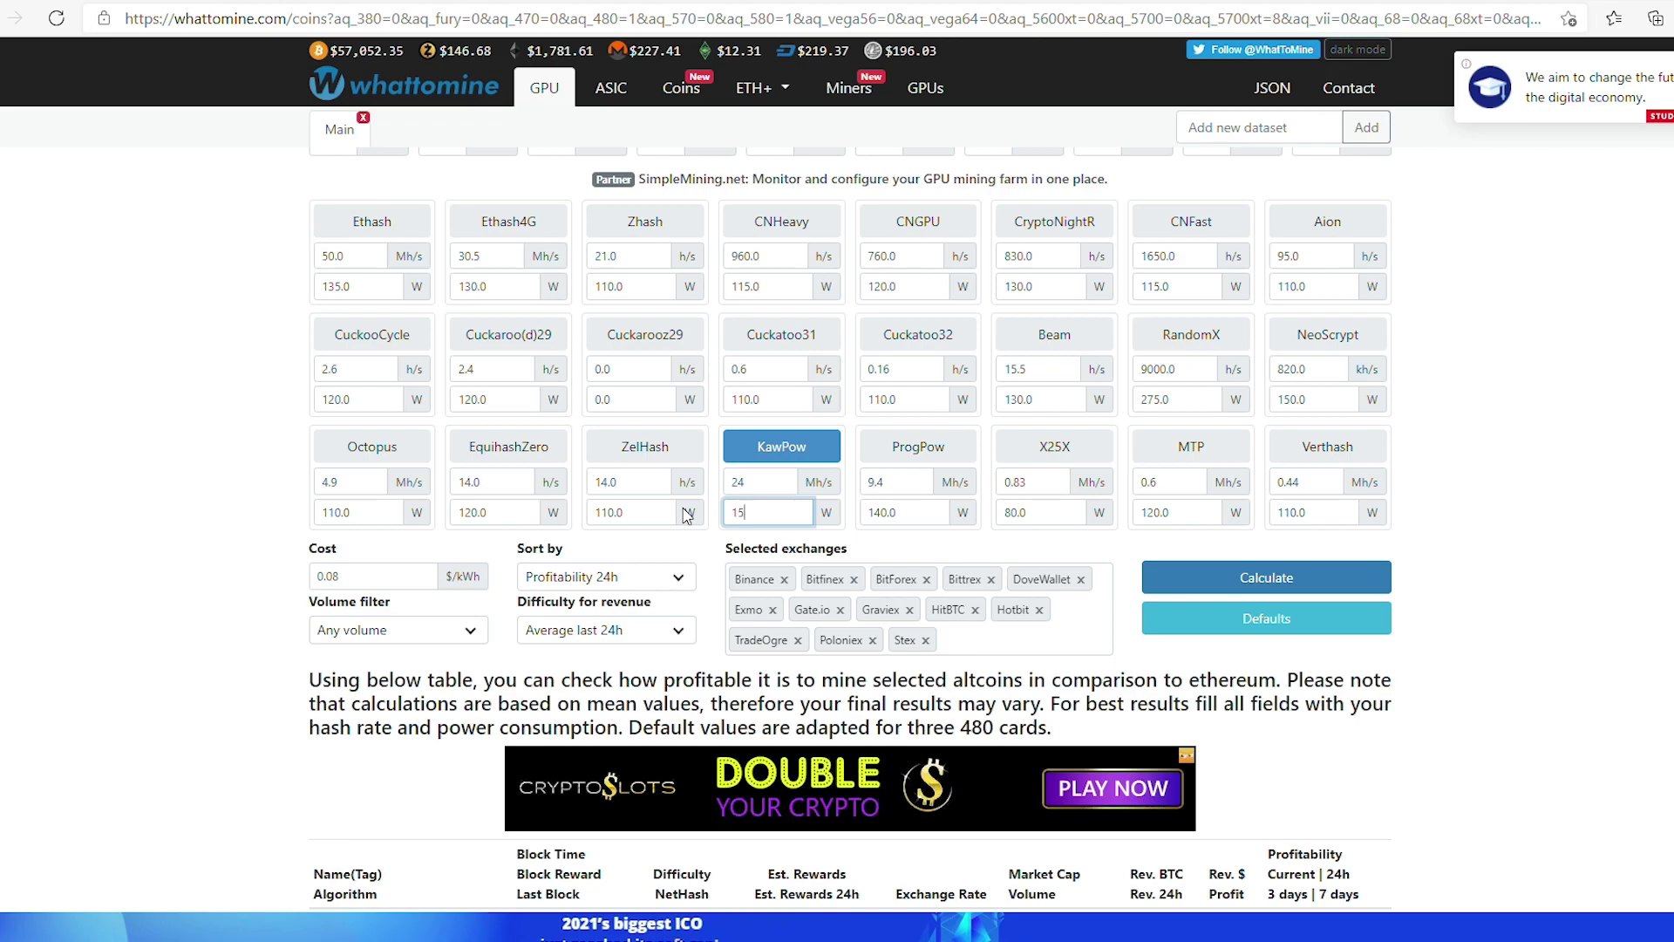
left_click(1149, 586)
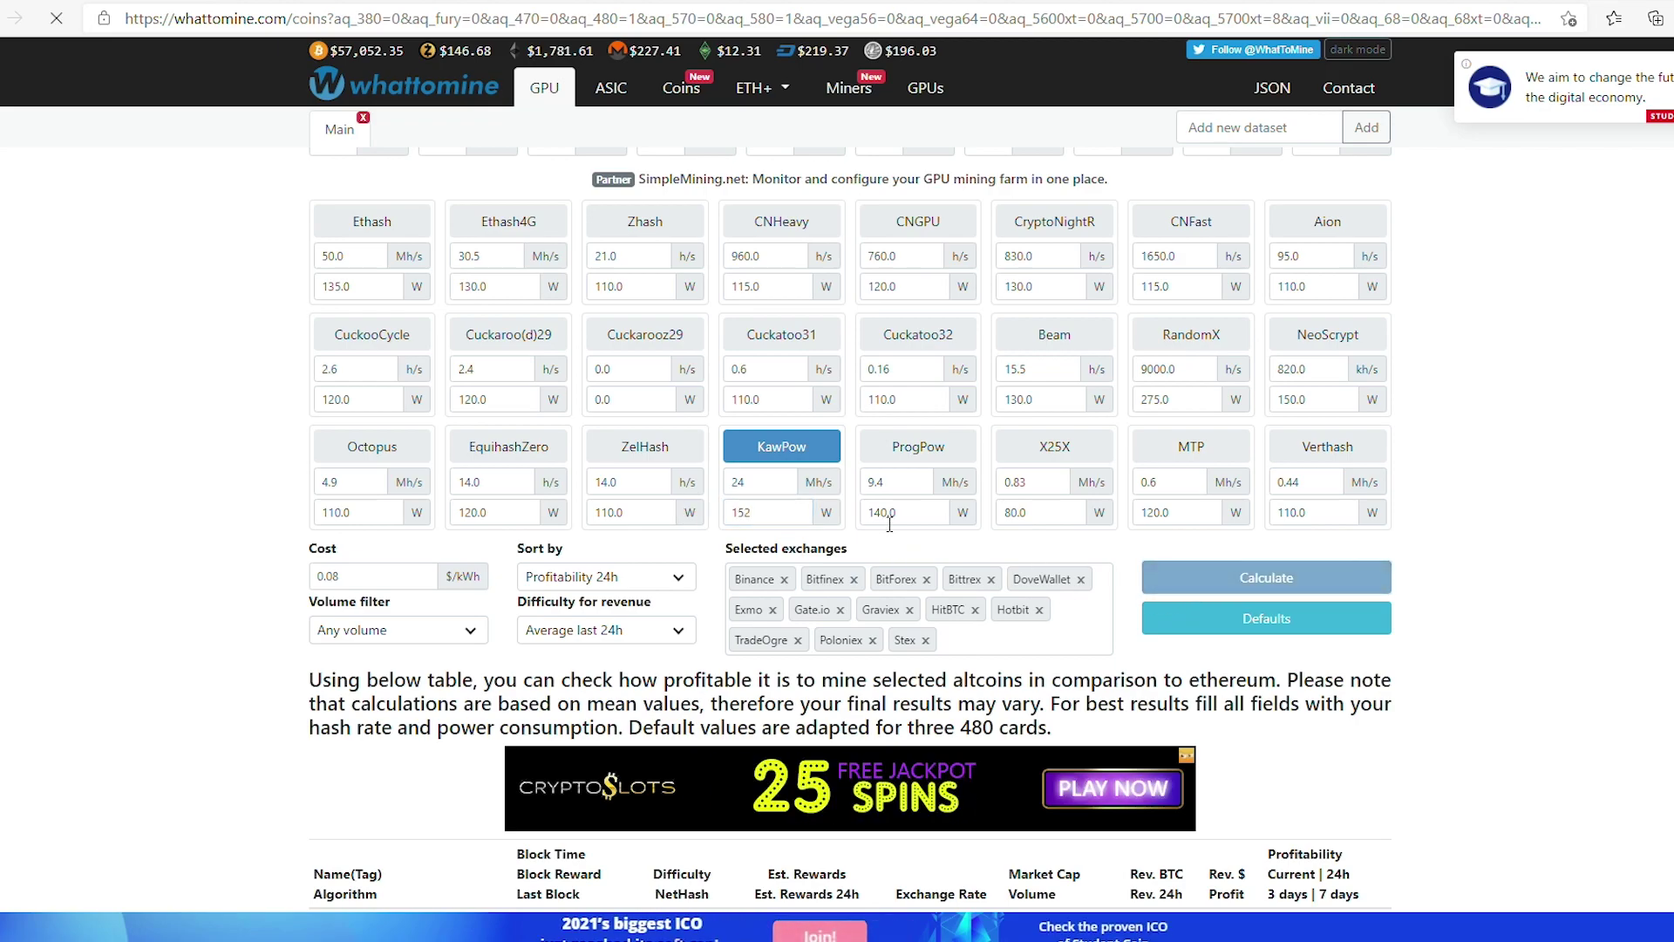
scroll(898, 532, "down", 5)
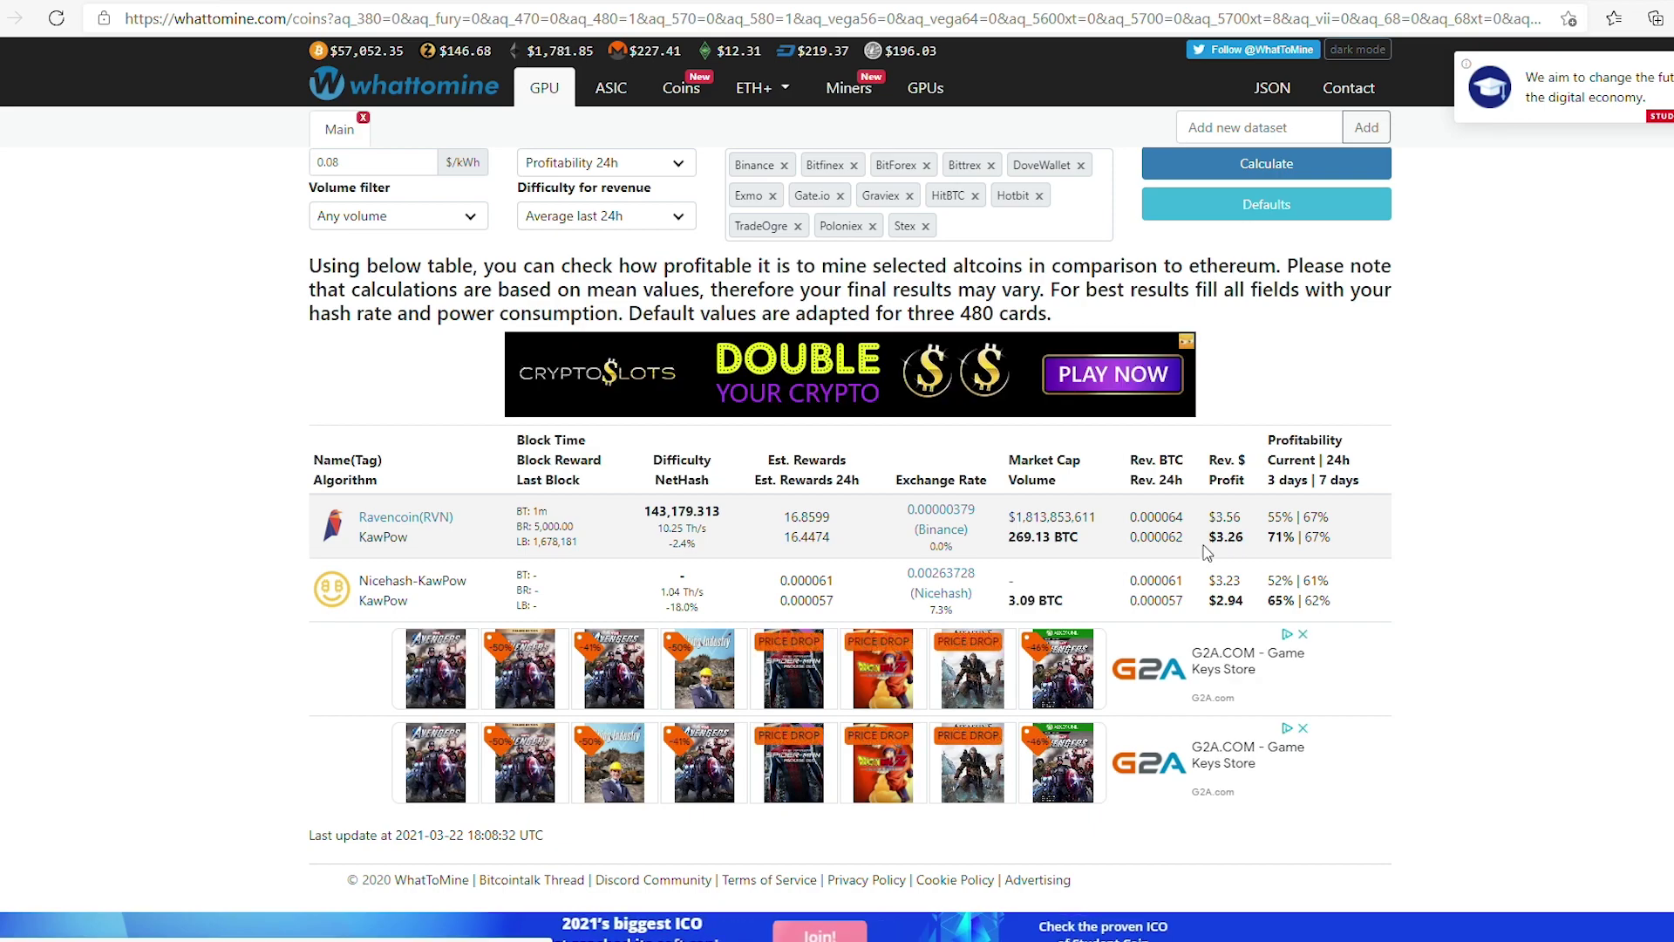
Move the browser window aside to review the Ravencoin results, and minimize it
scroll(537, 536, "up", 5)
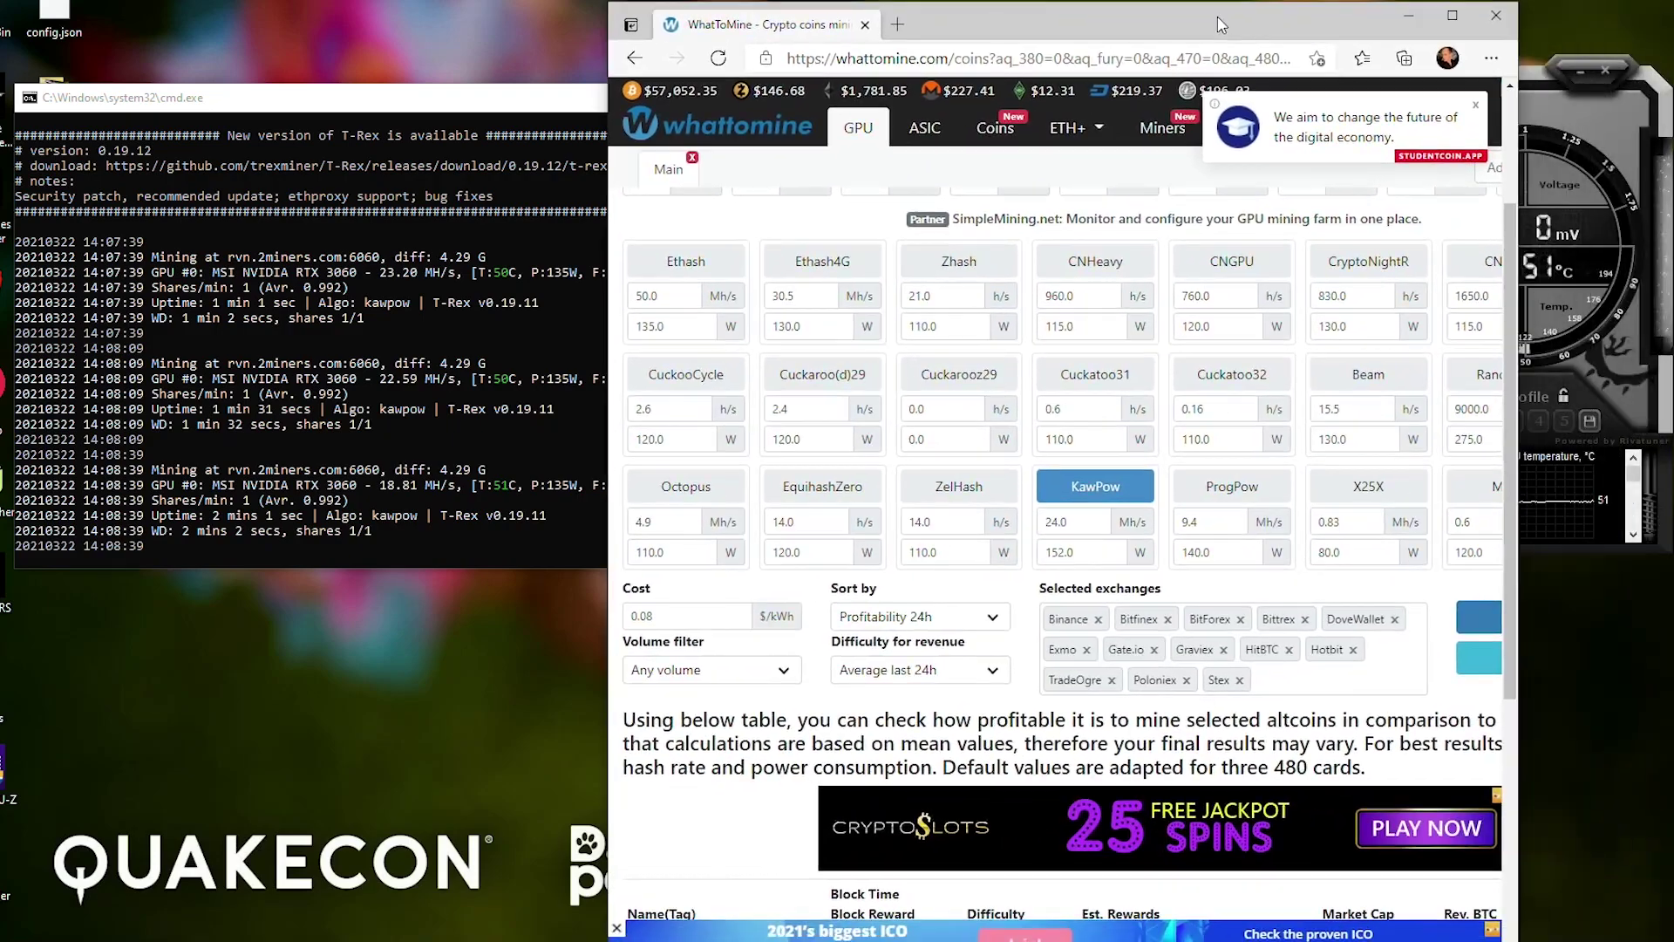
left_click_drag(1097, 10, 766, 10)
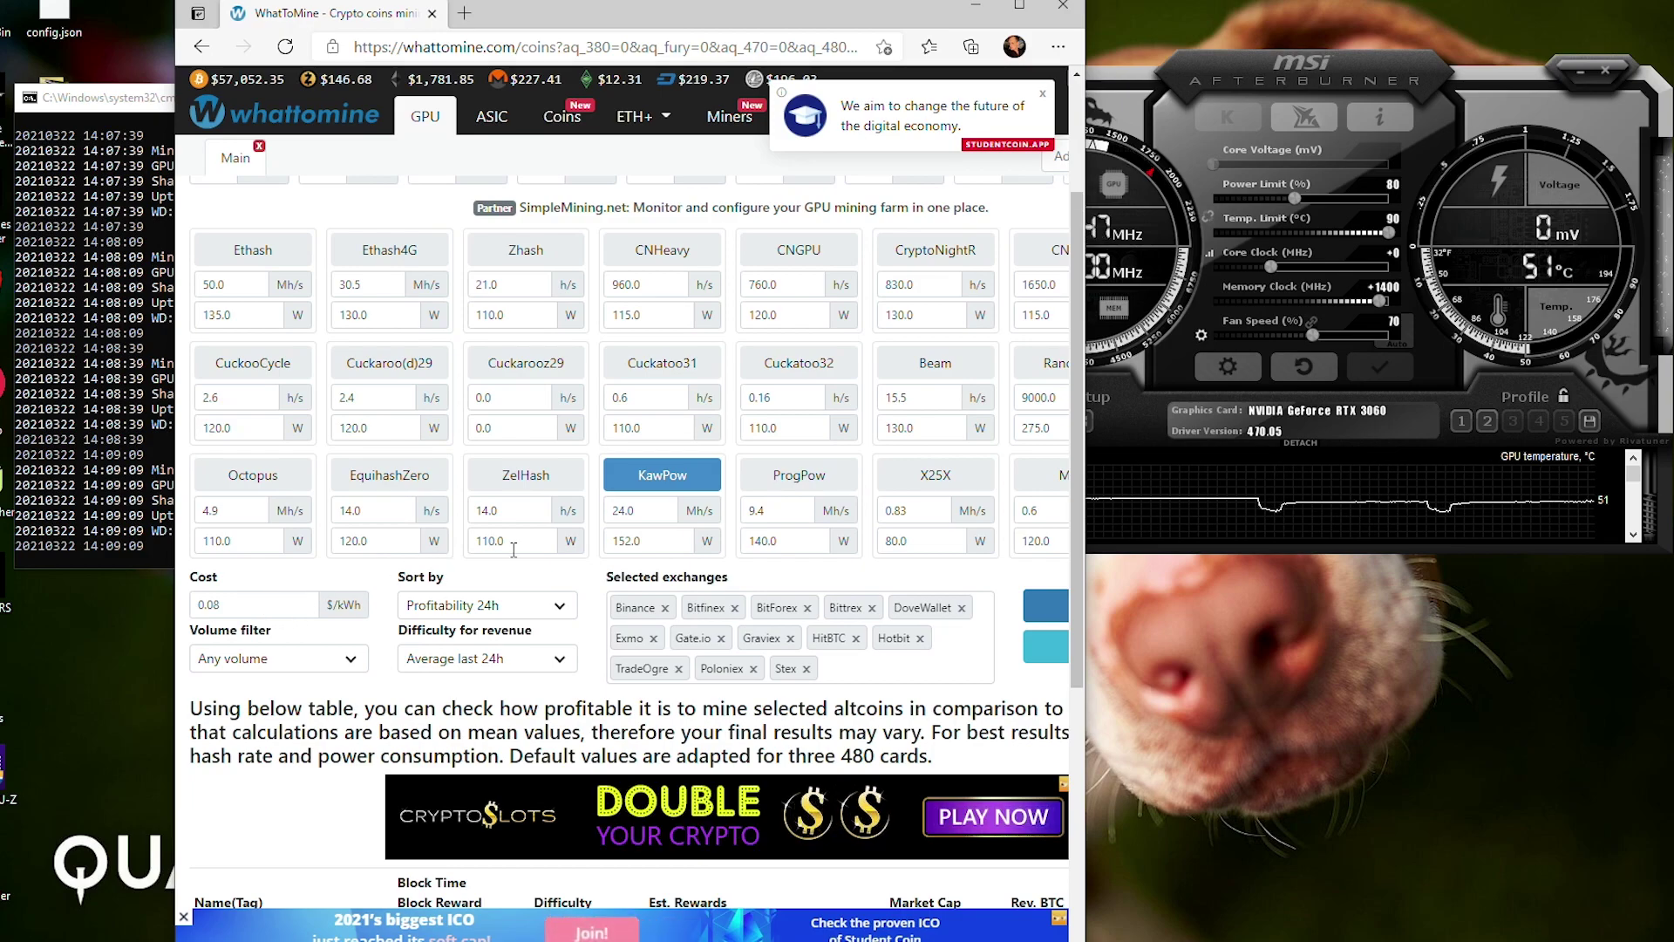
scroll(513, 549, "down", 5)
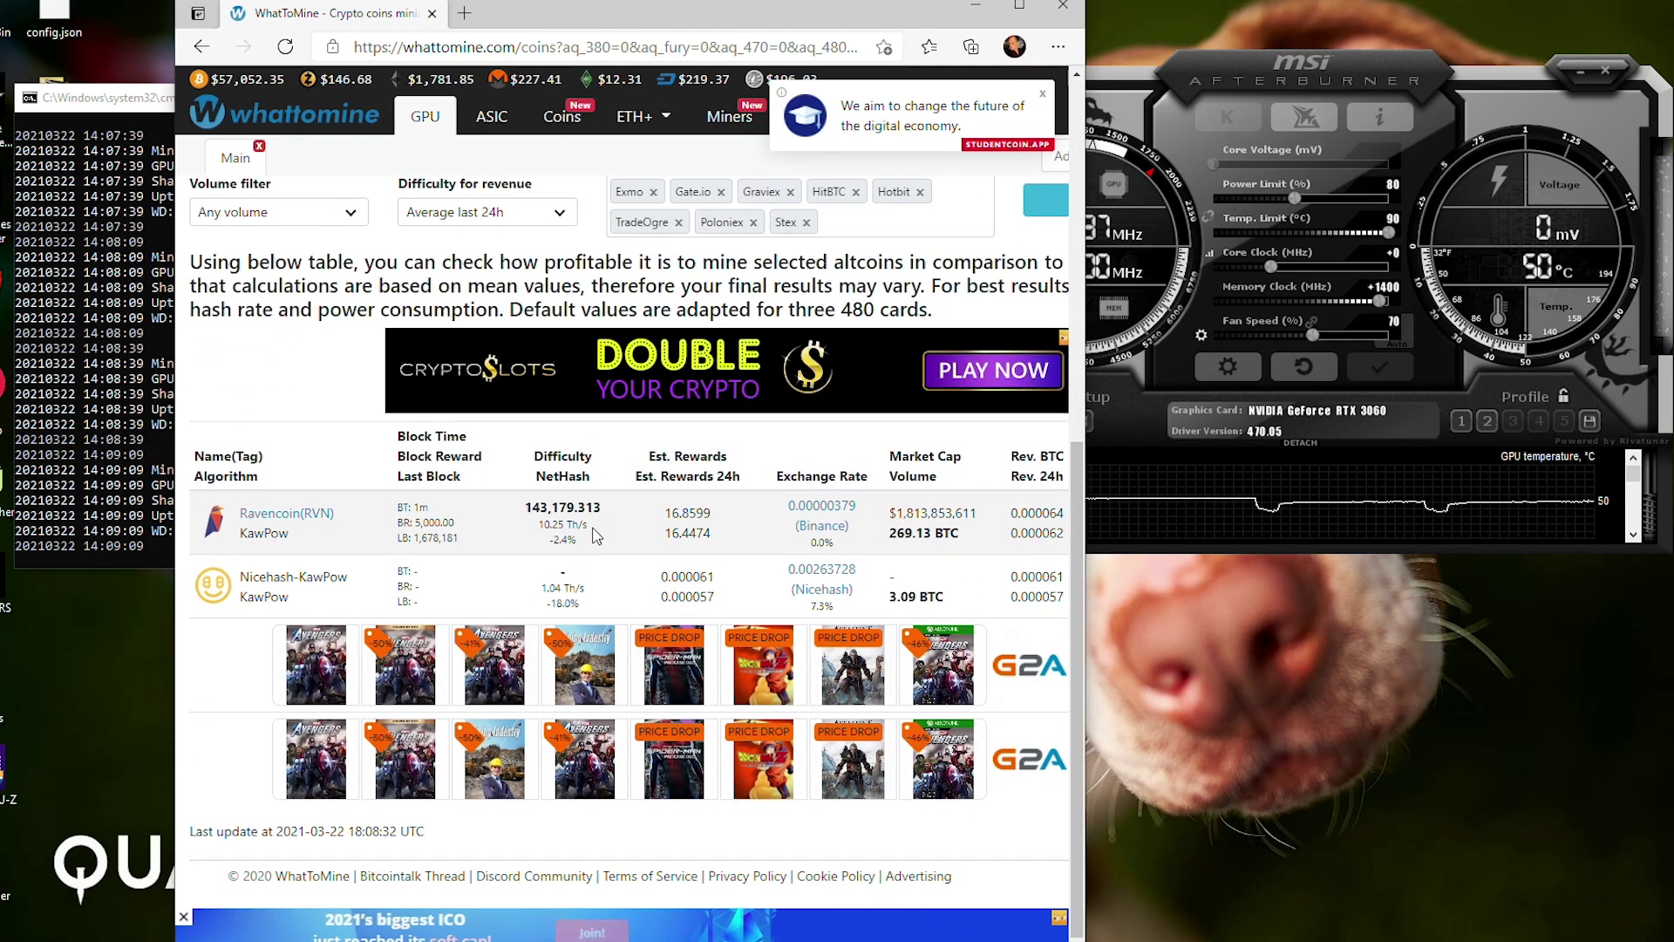
left_click(978, 11)
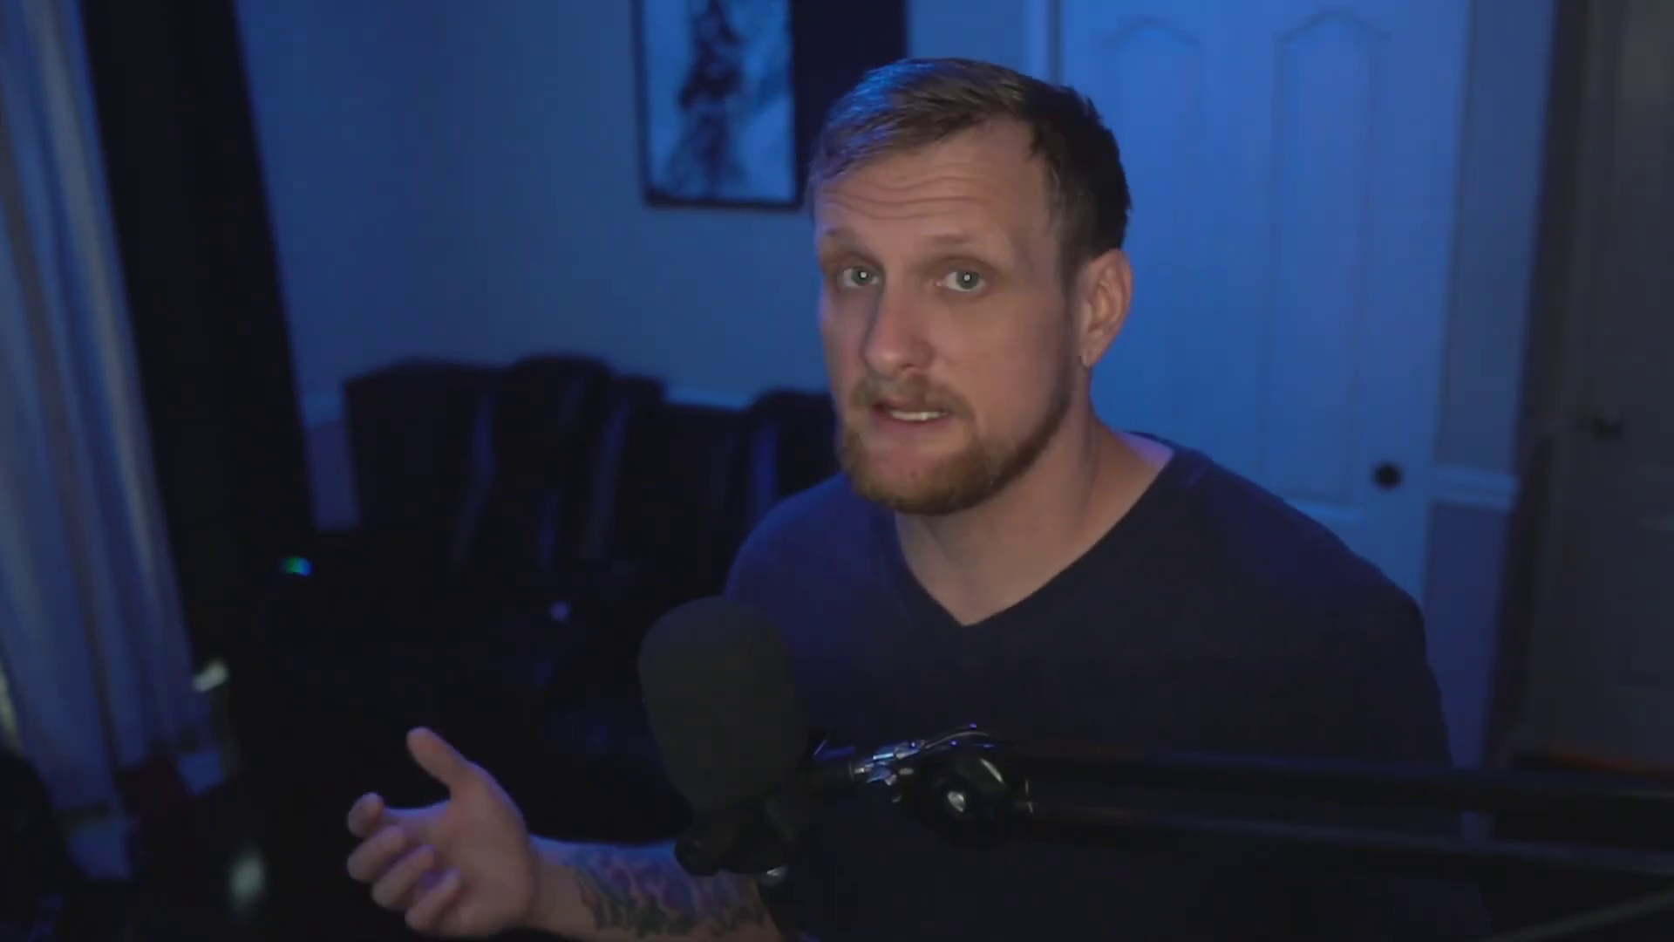